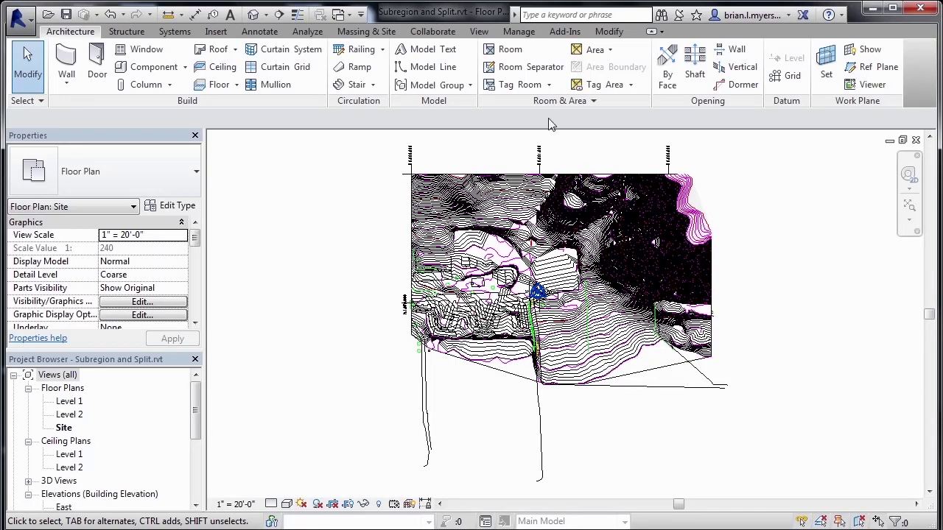
# Switch the ribbon to the Massing & Site tab to reach the site tools.
pyautogui.click(370, 32)
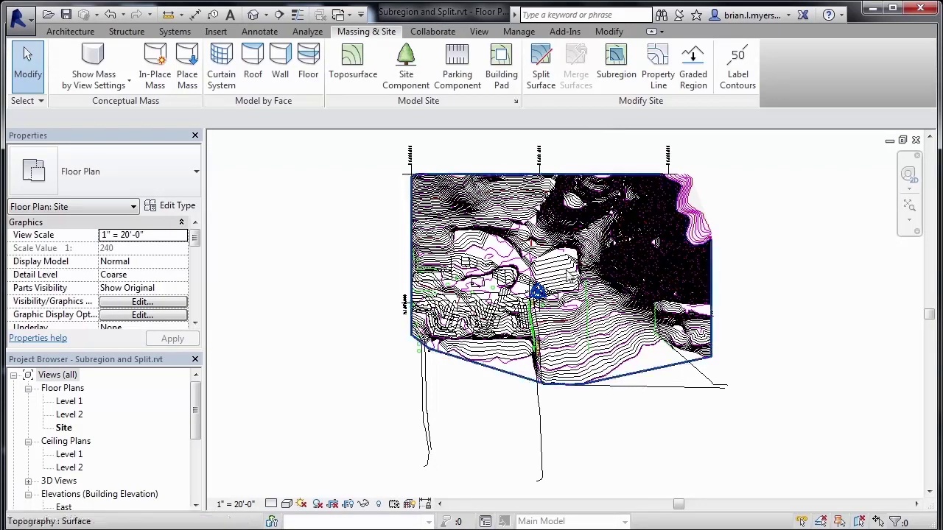
# Set the Site plan's visual style to Wireframe so hidden contours show through.
pyautogui.scroll(4, 568, 276)
pyautogui.scroll(4, 557, 312)
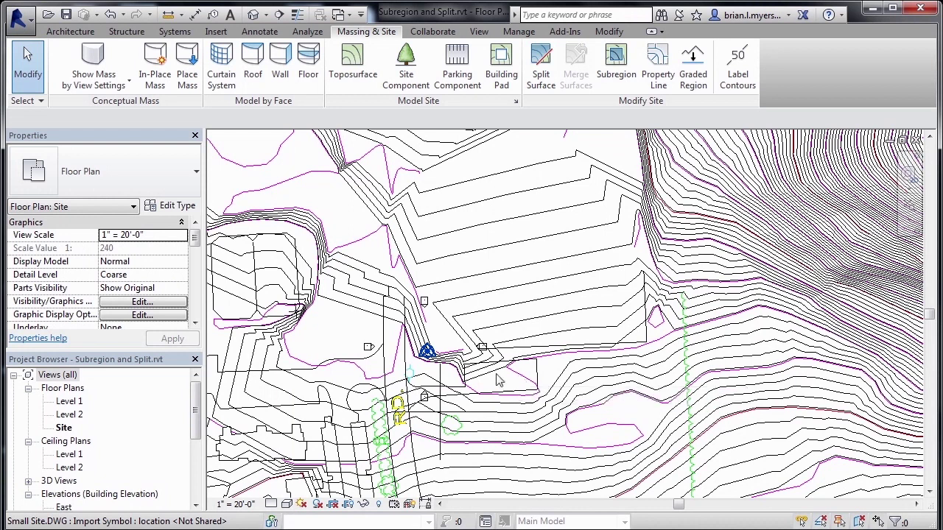
pyautogui.click(287, 505)
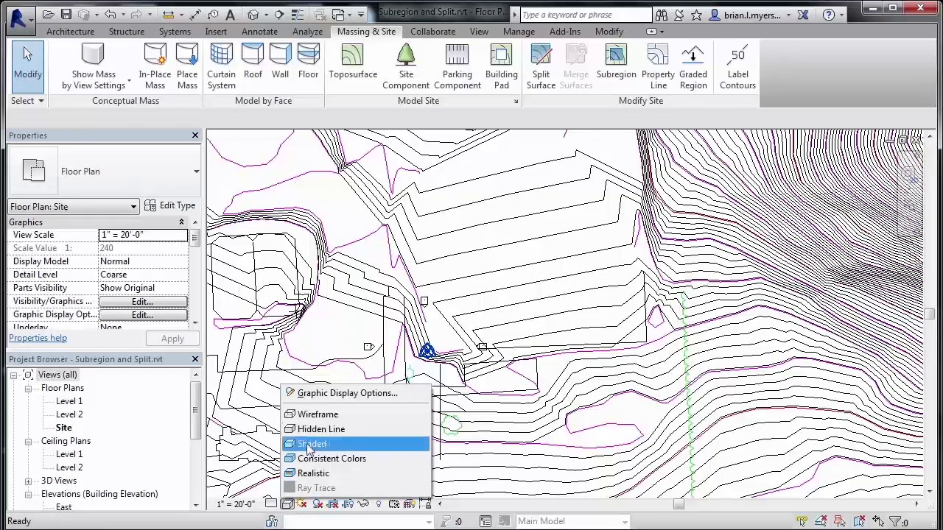
pyautogui.click(324, 414)
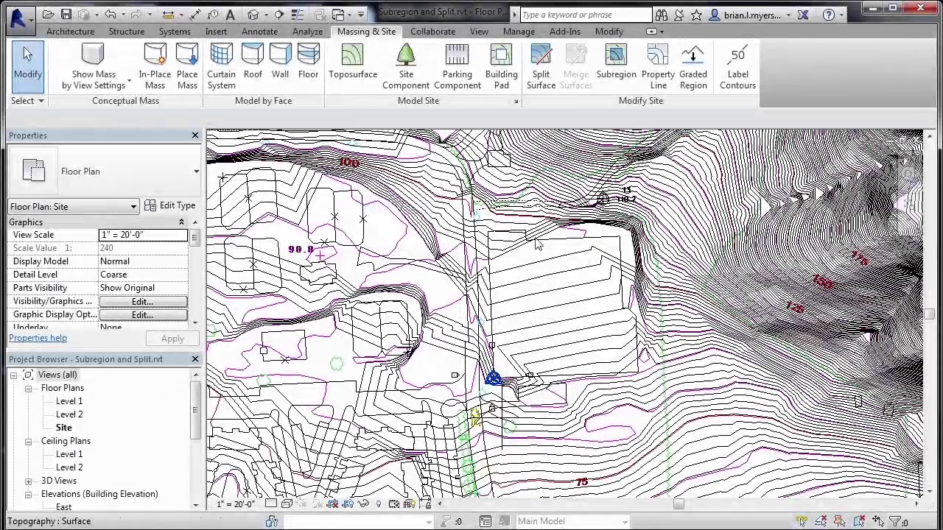
pyautogui.scroll(-3, 531, 220)
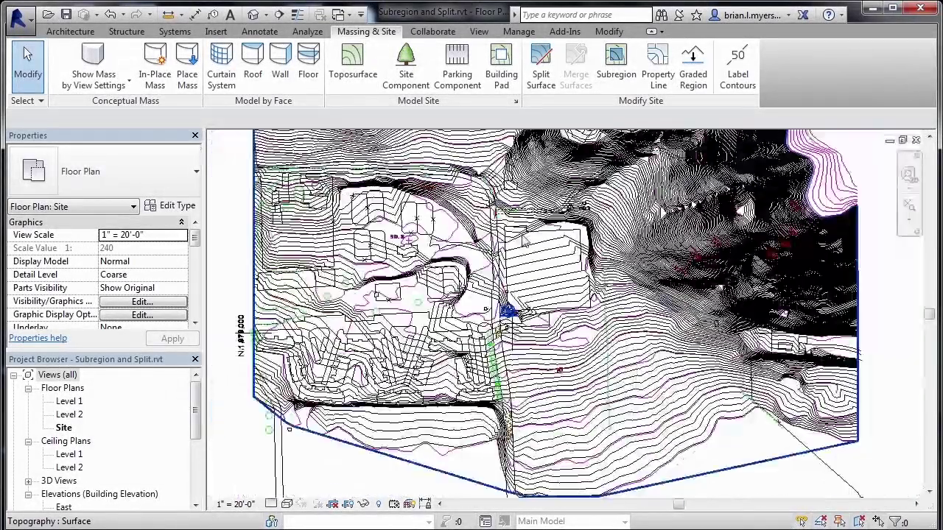
# Split the toposurface along a 560' x 540' rectangle sketched around the central terraced area.
pyautogui.click(545, 74)
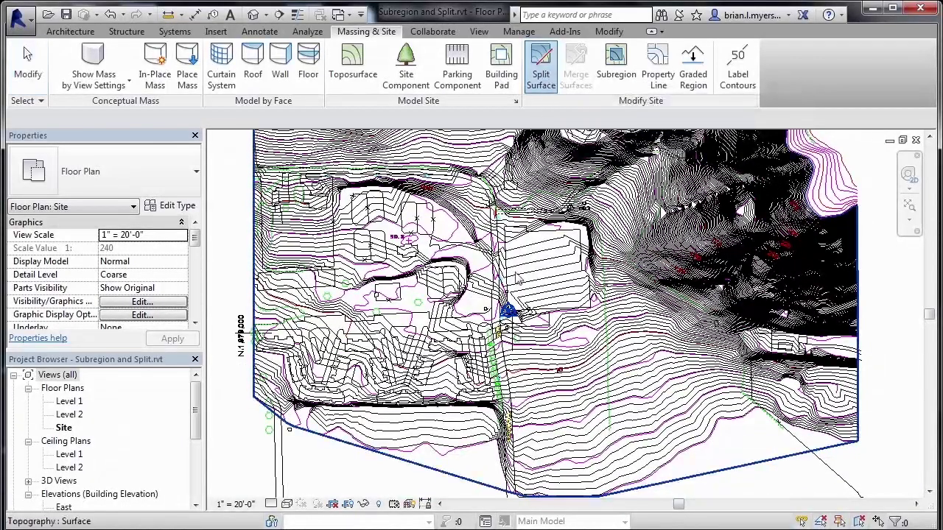
pyautogui.scroll(-1, 480, 445)
pyautogui.scroll(-1, 480, 445)
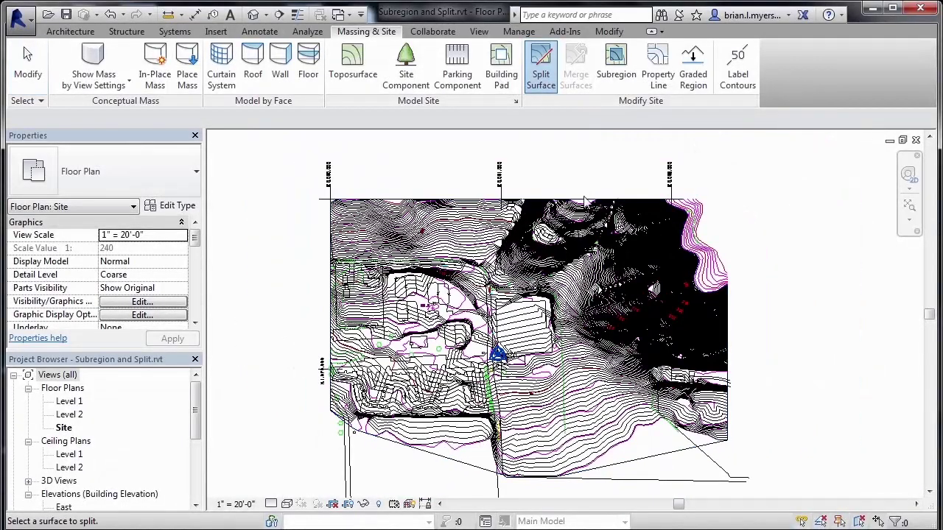
pyautogui.click(566, 450)
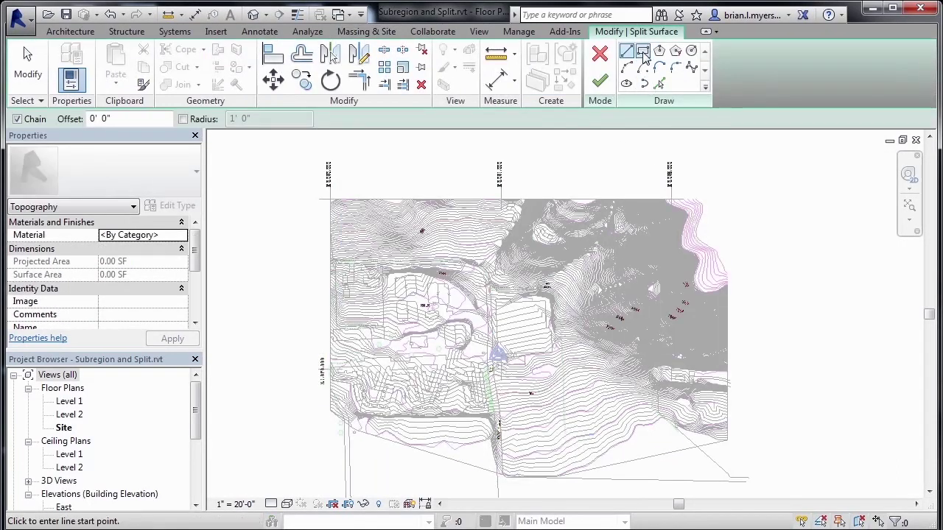
pyautogui.click(644, 56)
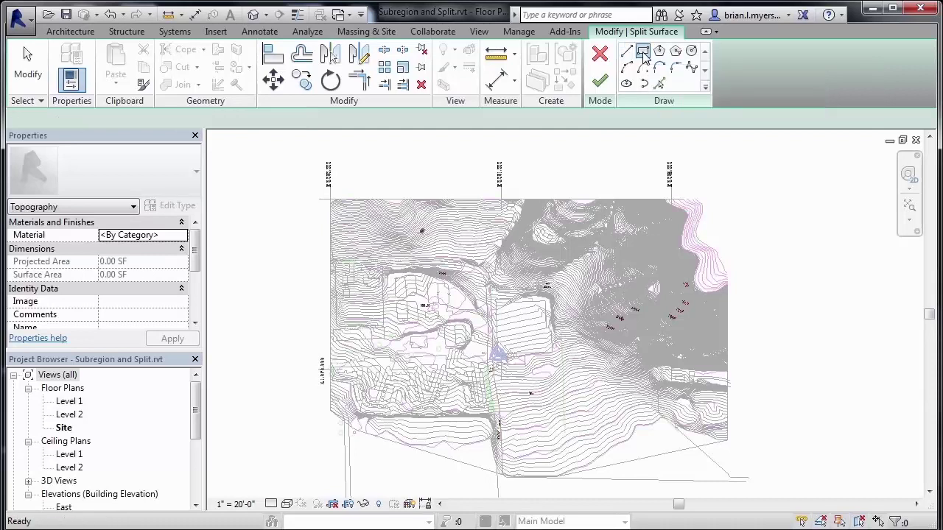
pyautogui.click(478, 286)
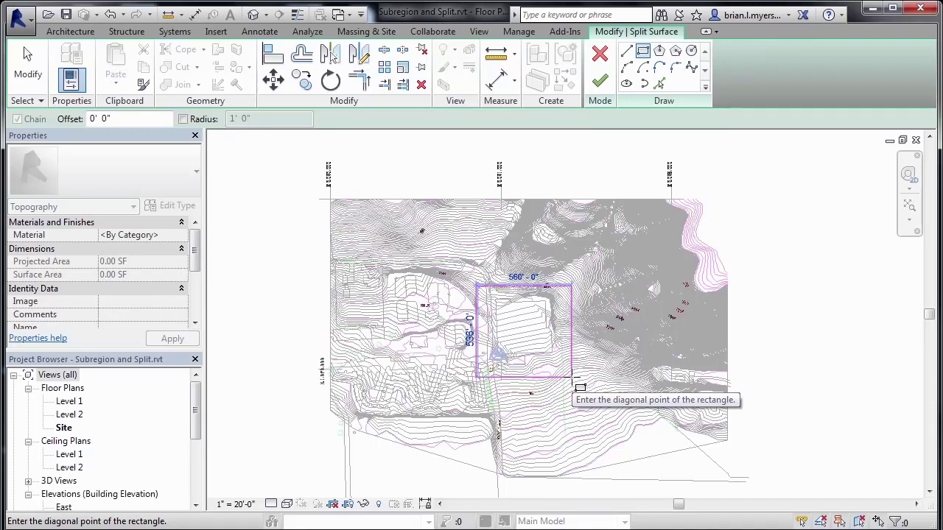
pyautogui.click(571, 380)
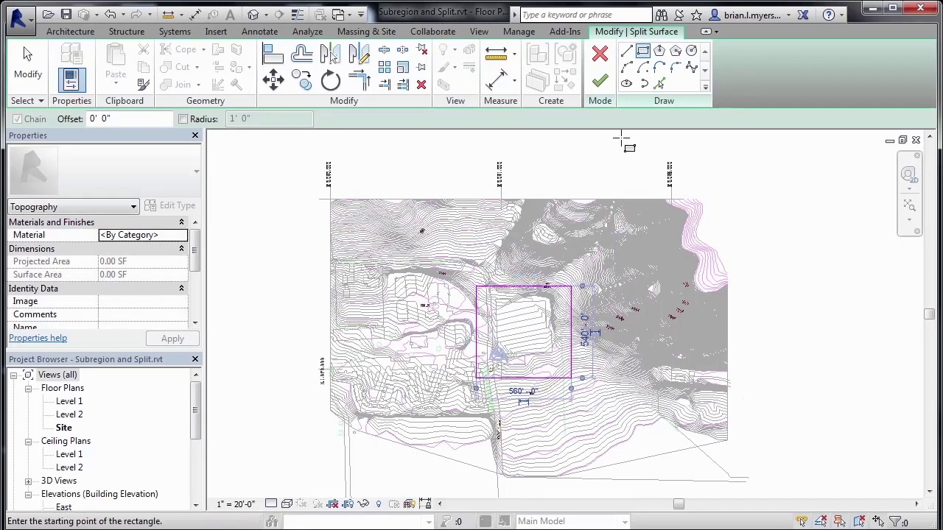
pyautogui.click(599, 81)
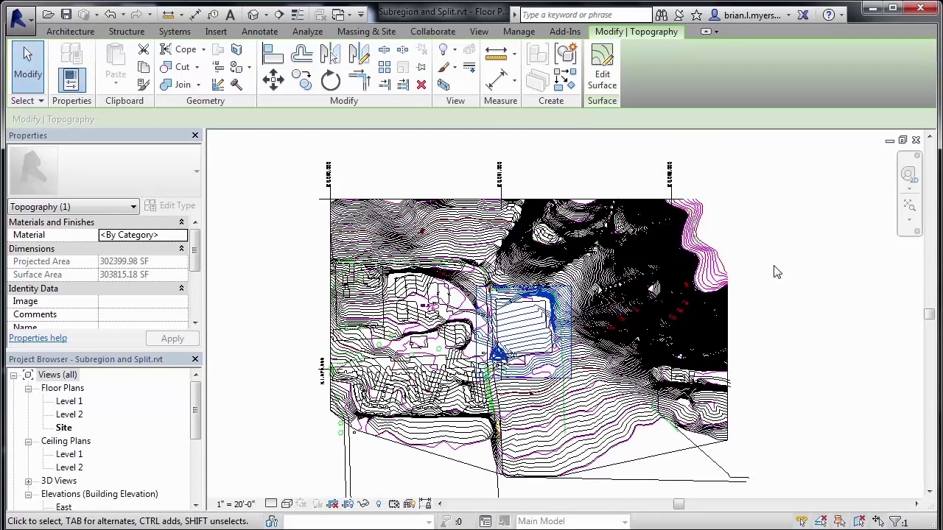
pyautogui.click(629, 219)
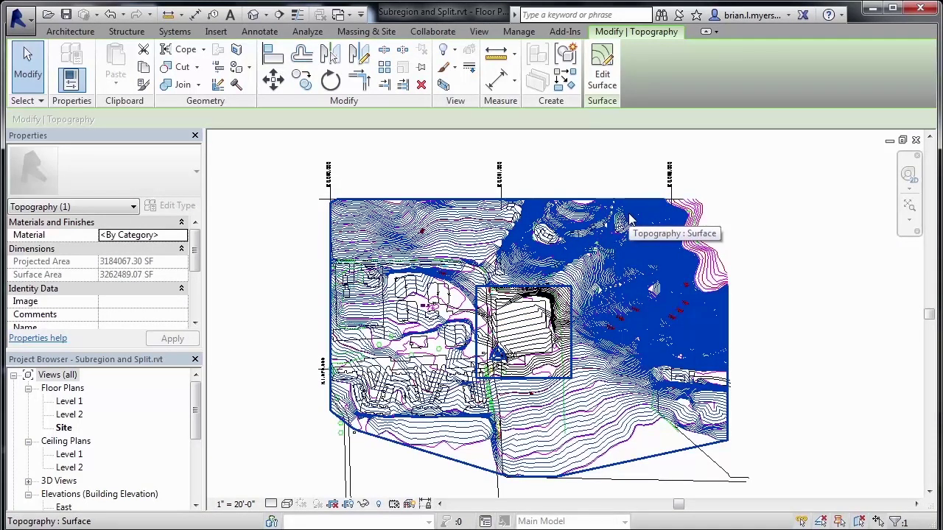
pyautogui.press('Escape')
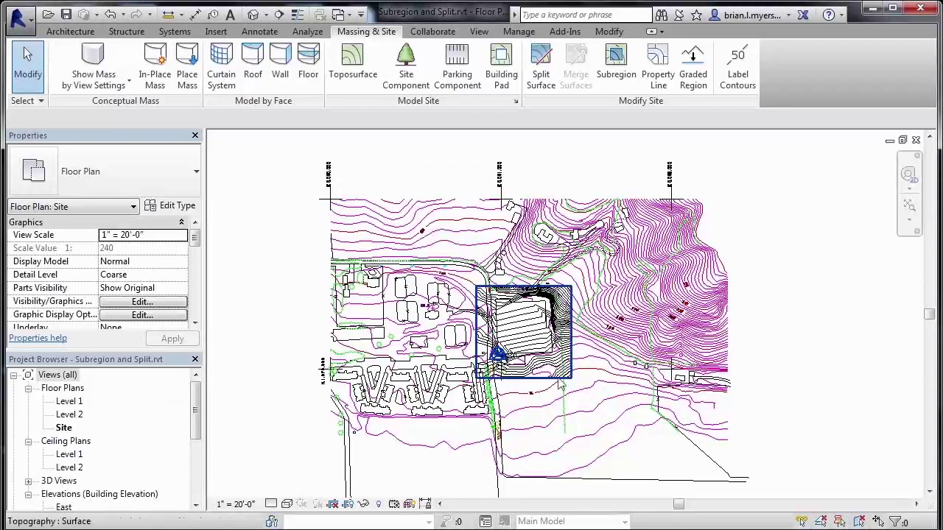
pyautogui.scroll(3, 558, 344)
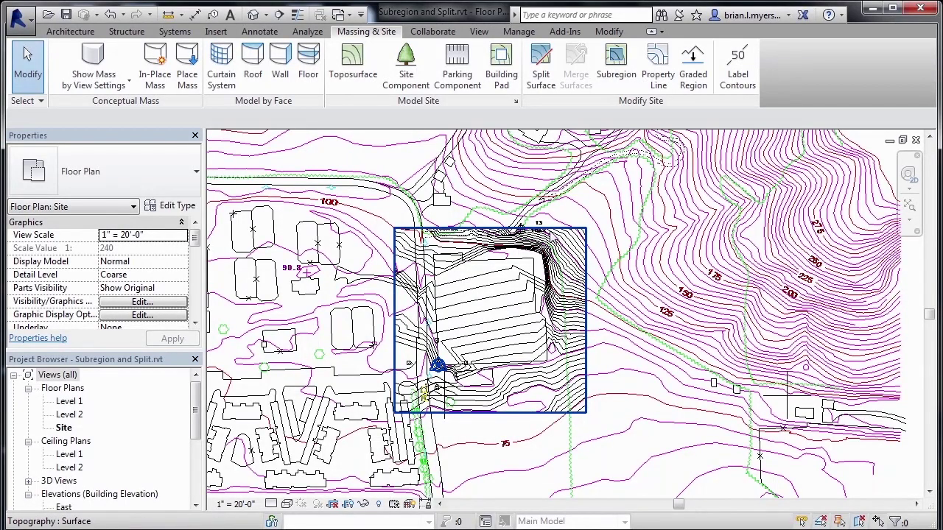
pyautogui.click(253, 16)
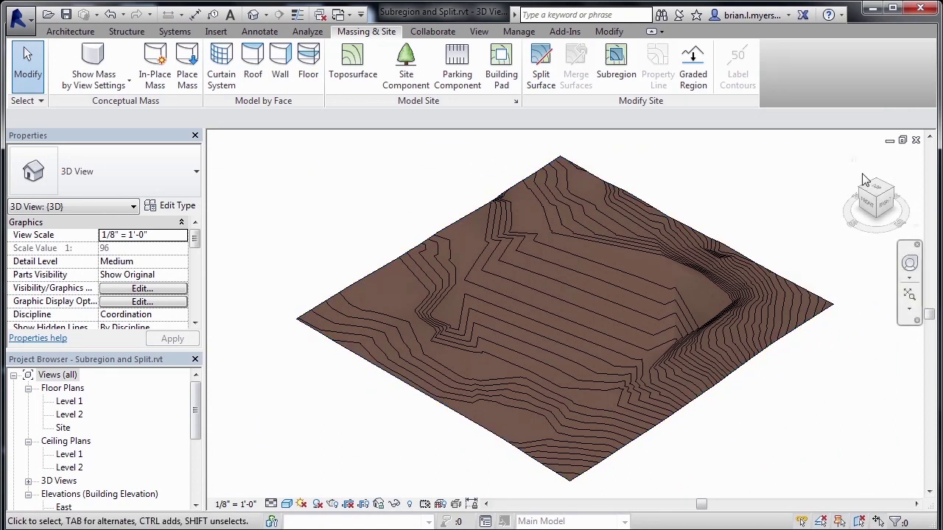
pyautogui.click(916, 141)
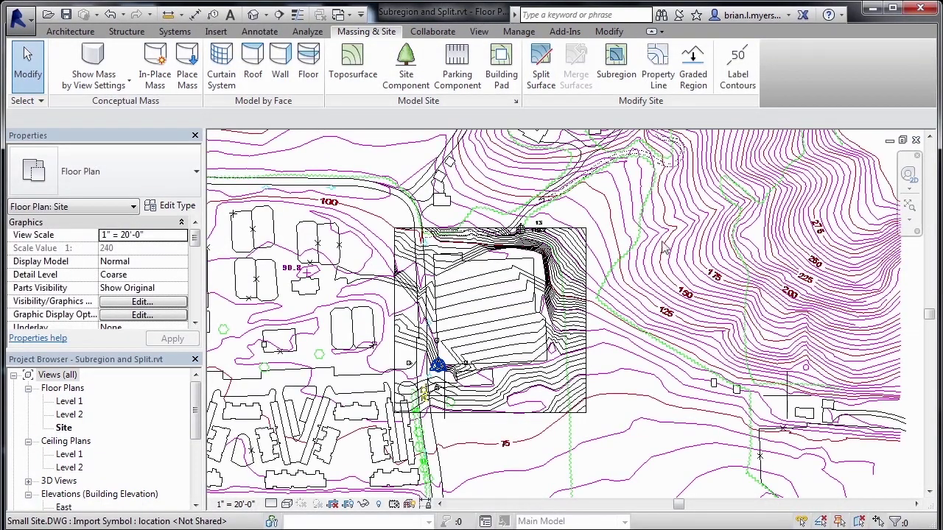
# Enter Subregion sketch mode and zoom to the area for the boundary.
pyautogui.click(617, 74)
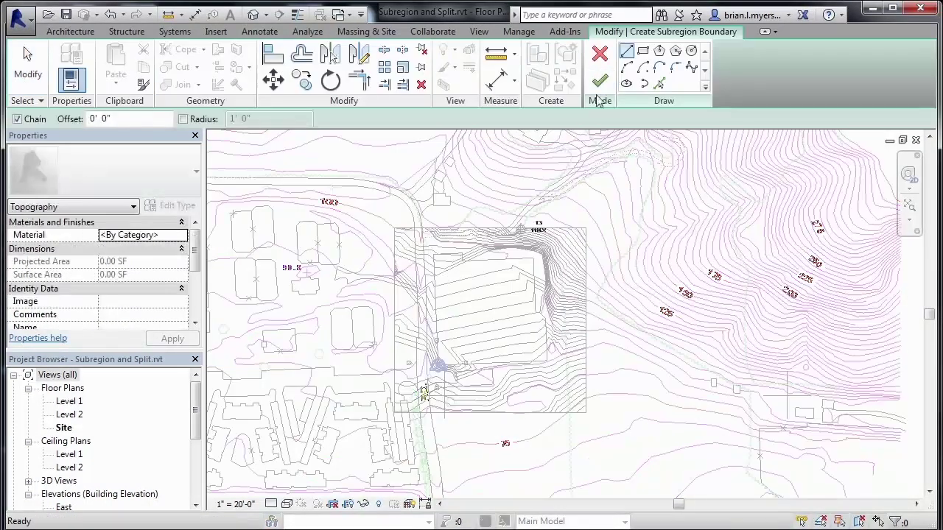
pyautogui.scroll(1, 420, 391)
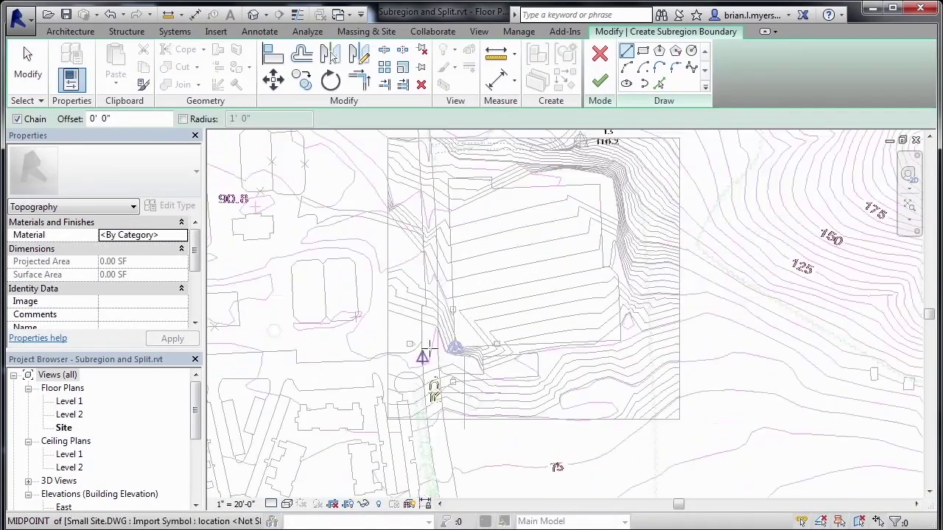
pyautogui.scroll(2, 430, 391)
pyautogui.scroll(-1, 434, 390)
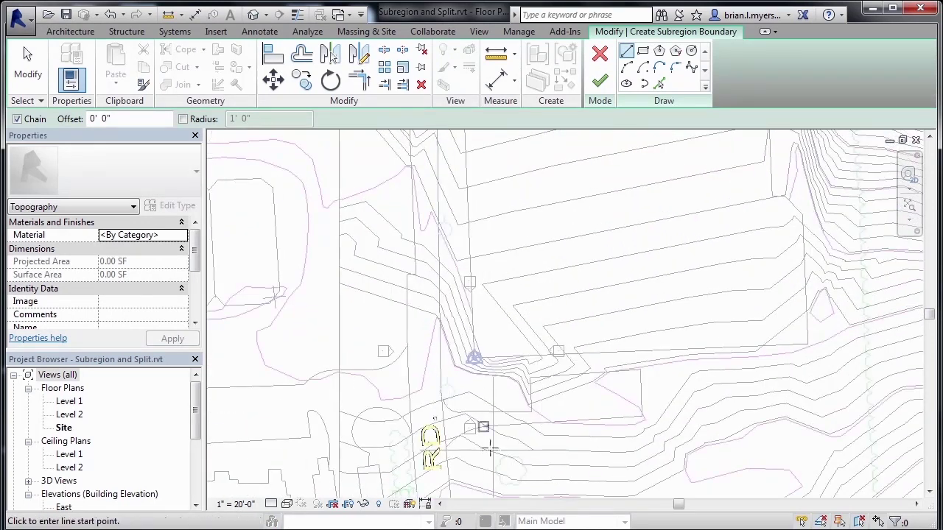
pyautogui.scroll(-2, 491, 450)
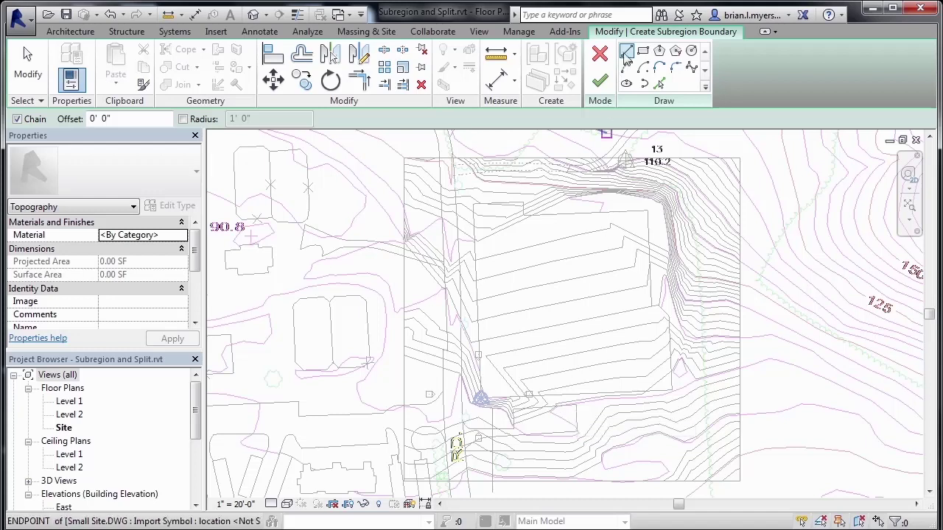
# Draw the first chained boundary lines from the intersections to the imported road line.
pyautogui.scroll(5, 436, 151)
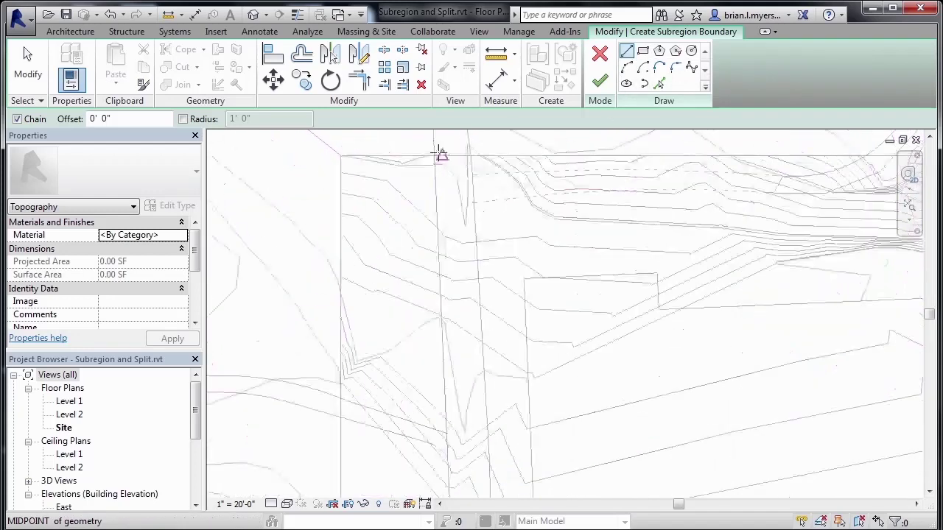
pyautogui.scroll(2, 435, 149)
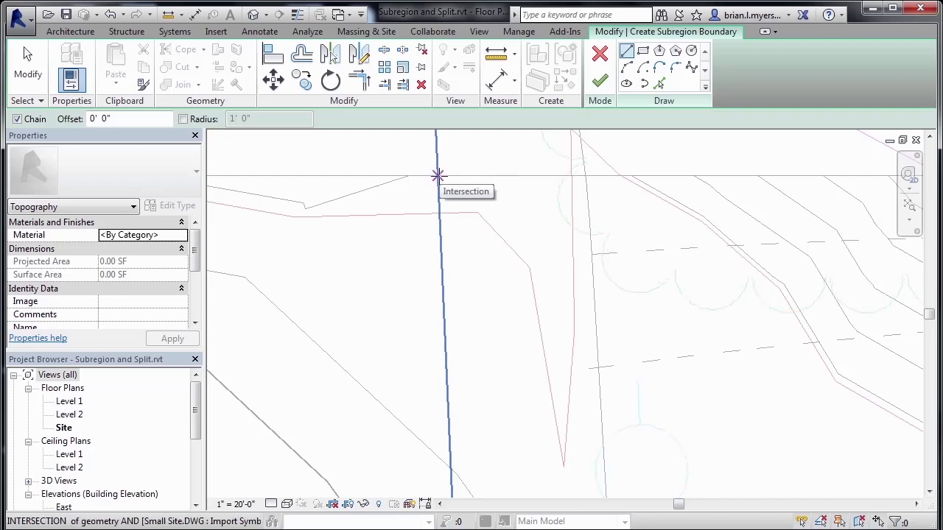
pyautogui.click(438, 175)
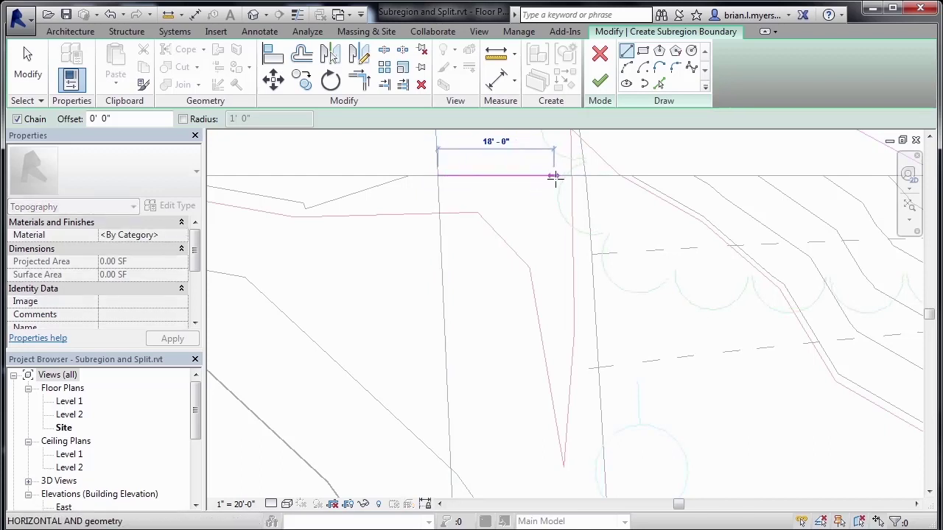
pyautogui.click(585, 176)
pyautogui.scroll(-5, 479, 177)
pyautogui.click(477, 182)
pyautogui.scroll(5, 486, 294)
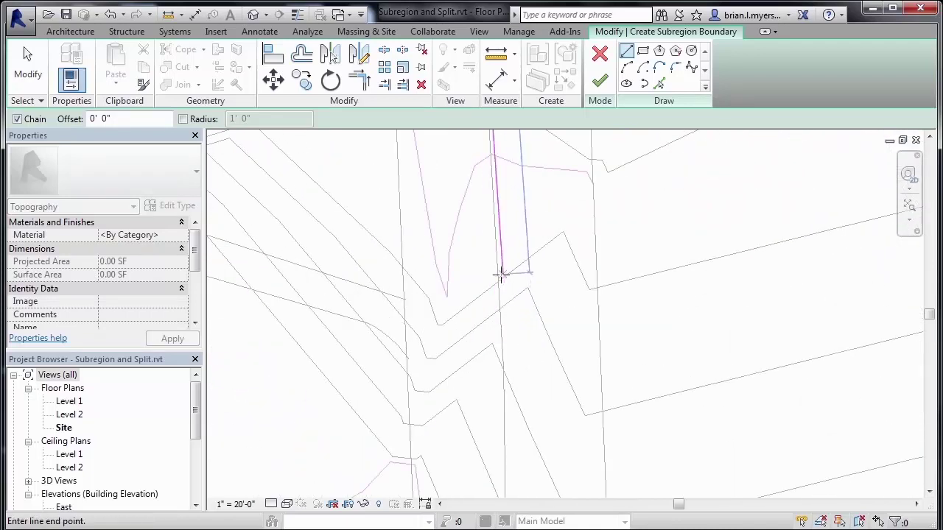
pyautogui.click(494, 221)
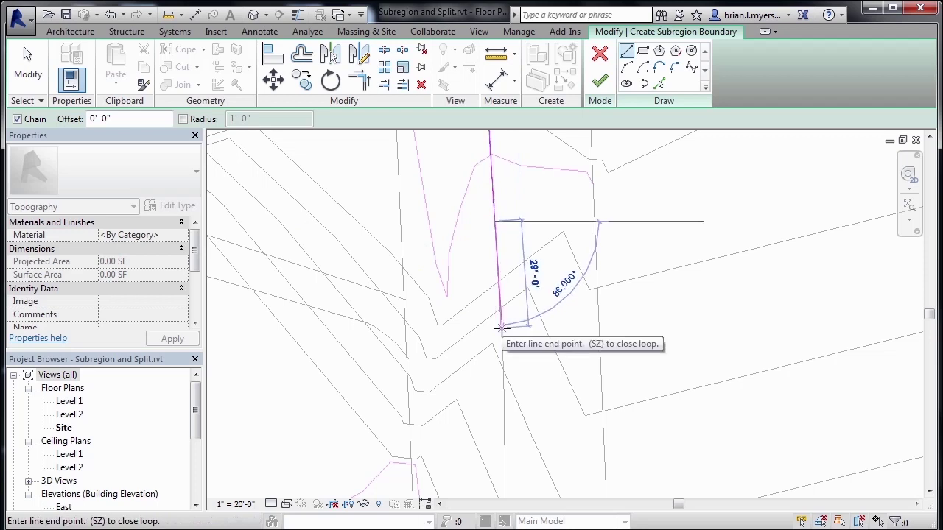
pyautogui.scroll(-5, 500, 327)
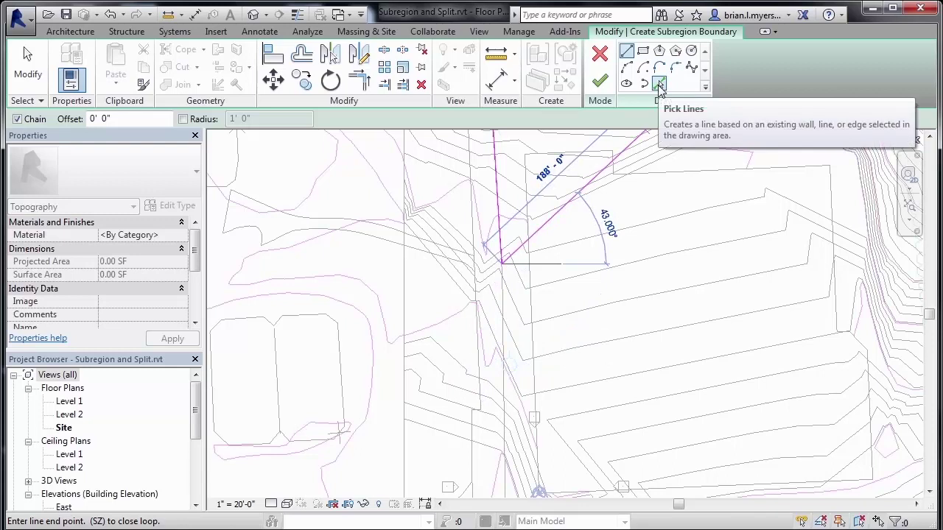
# Trace two existing road edges into the subregion boundary with Pick Lines.
pyautogui.click(658, 84)
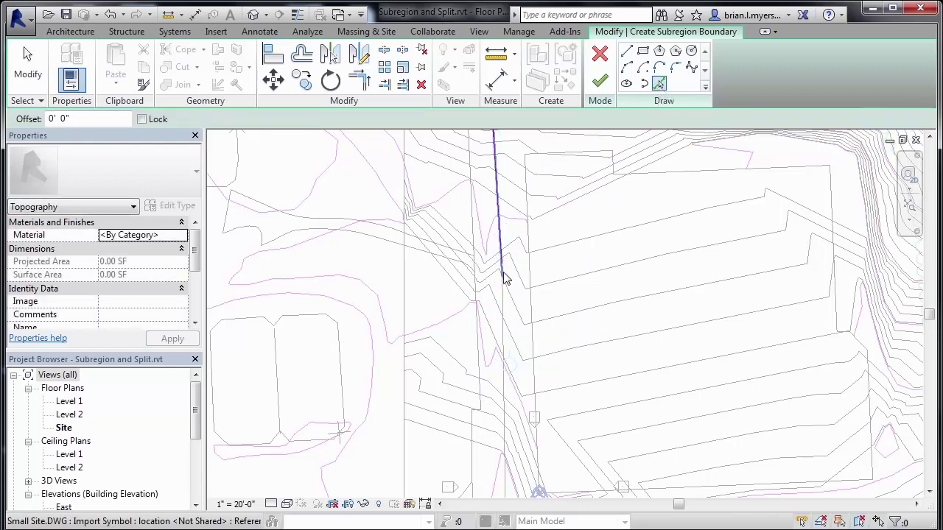
pyautogui.click(499, 310)
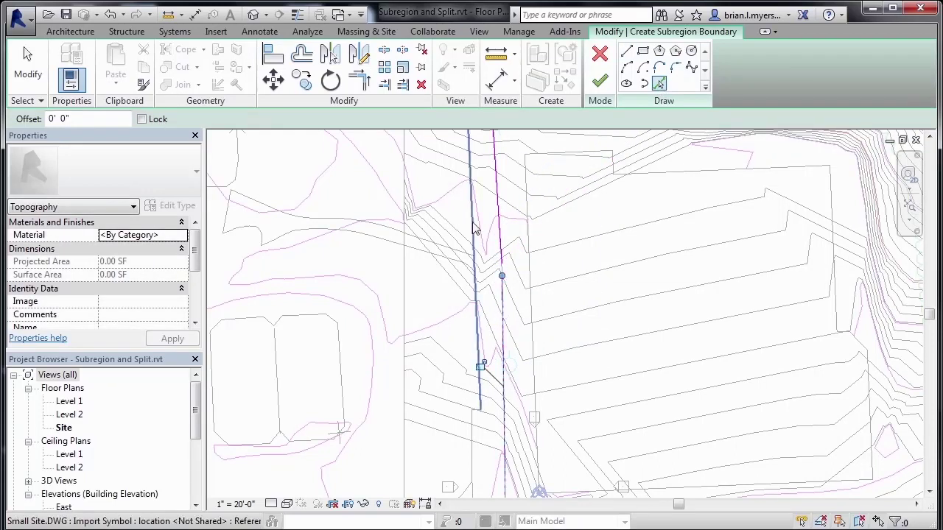
pyautogui.scroll(-3, 475, 228)
pyautogui.click(498, 449)
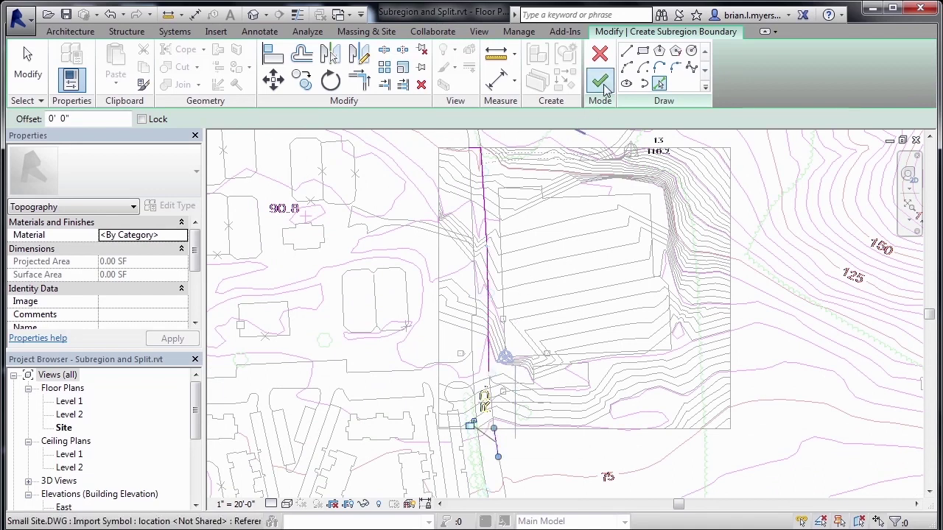
# Draw a vertical boundary line from the sketch edge and close the loop at the line's endpoint.
pyautogui.click(626, 52)
pyautogui.scroll(5, 486, 239)
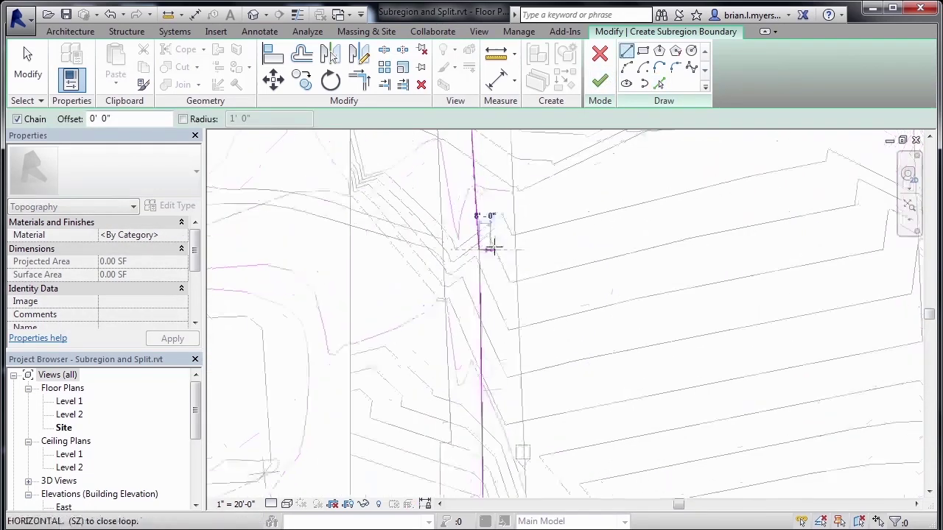
pyautogui.click(472, 252)
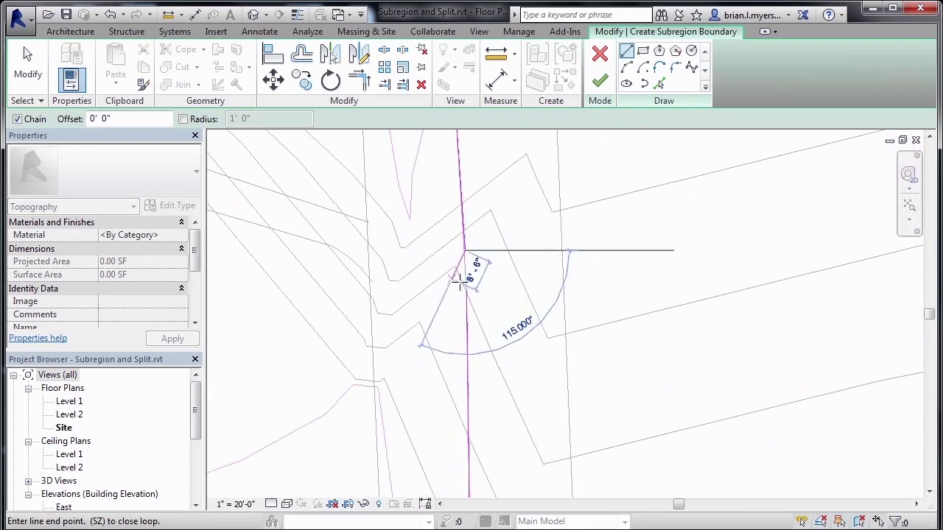
pyautogui.scroll(3, 471, 282)
pyautogui.scroll(4, 464, 288)
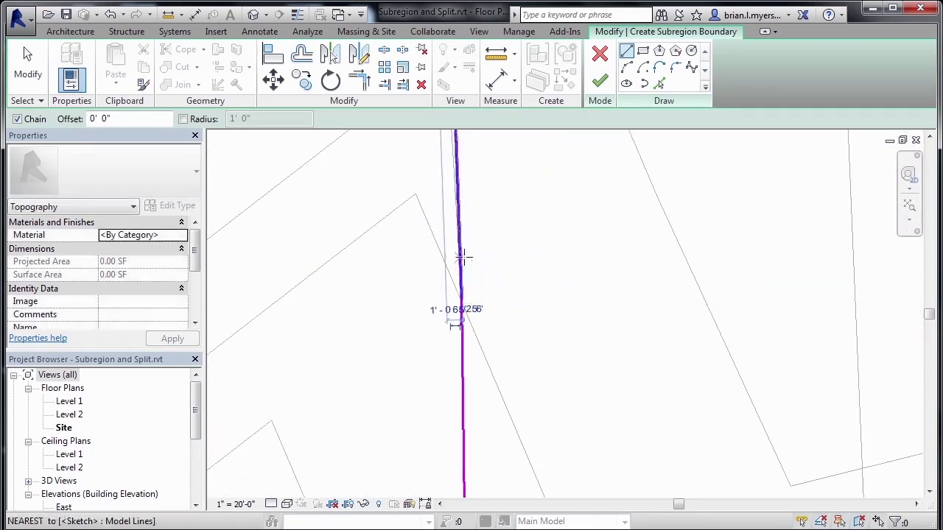
pyautogui.scroll(-6, 464, 265)
pyautogui.scroll(4, 480, 383)
pyautogui.scroll(2, 444, 343)
pyautogui.click(446, 326)
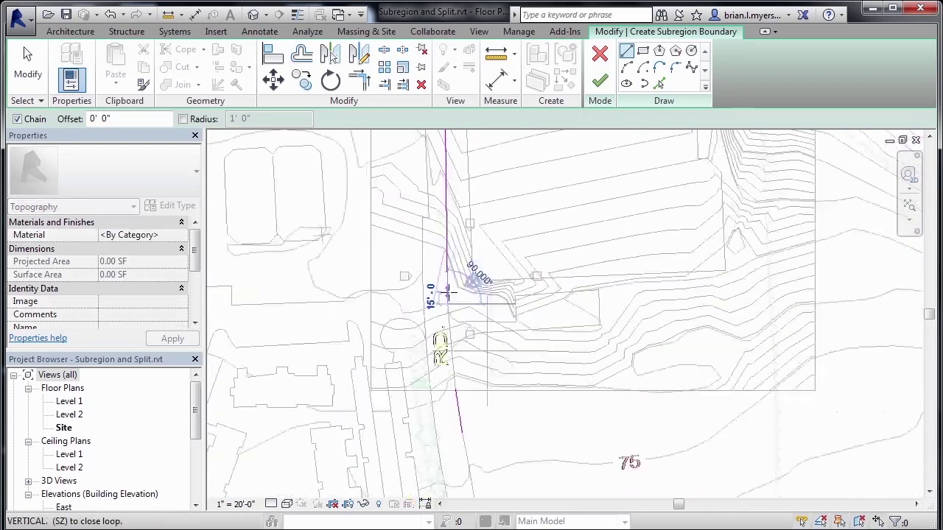
pyautogui.scroll(5, 447, 294)
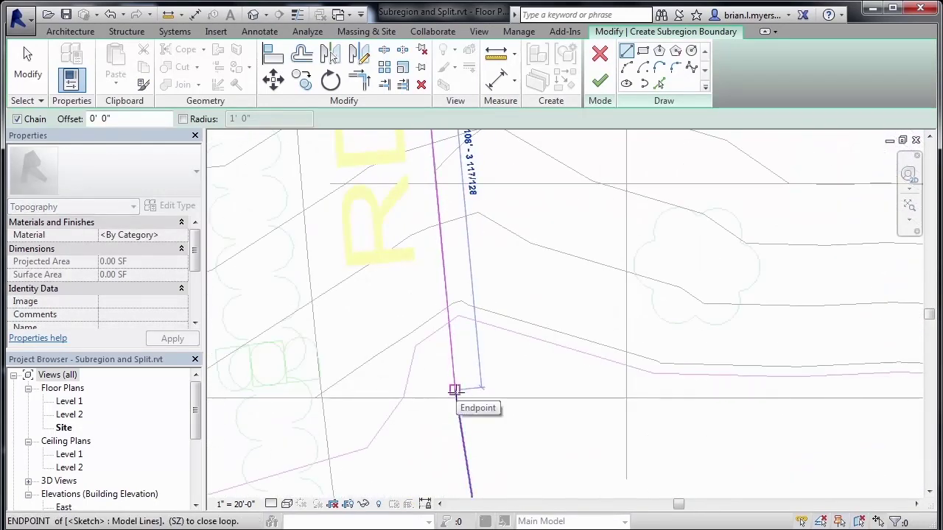
pyautogui.click(454, 390)
pyautogui.scroll(-6, 442, 332)
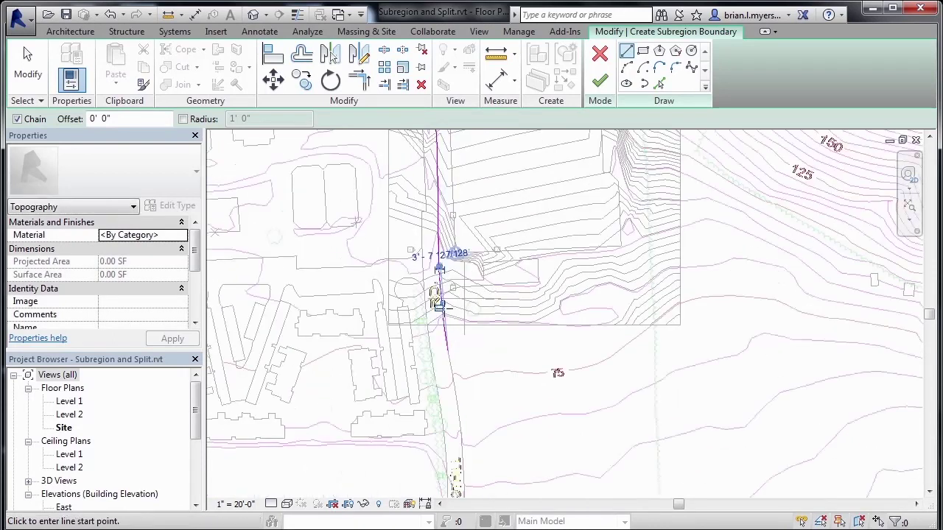
pyautogui.scroll(5, 456, 339)
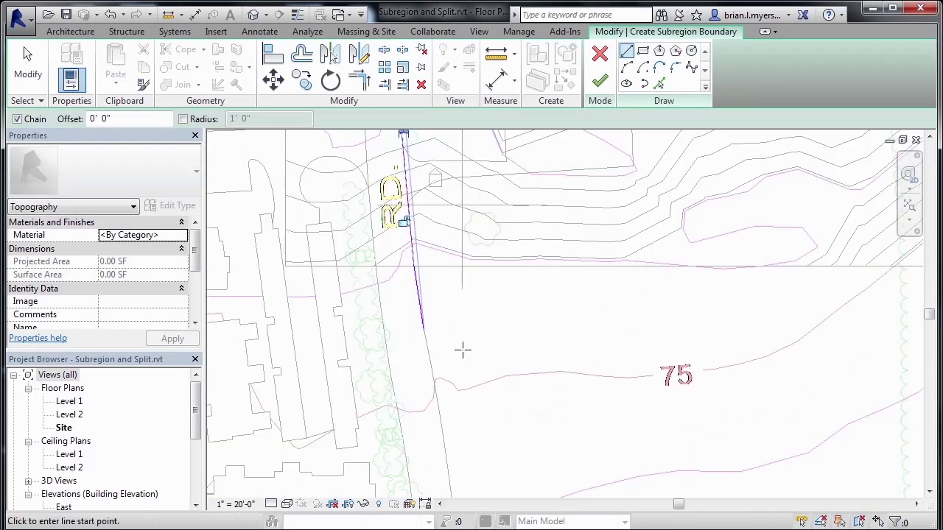
# Start a new boundary chain with a horizontal edge and a vertical edge.
pyautogui.click(423, 331)
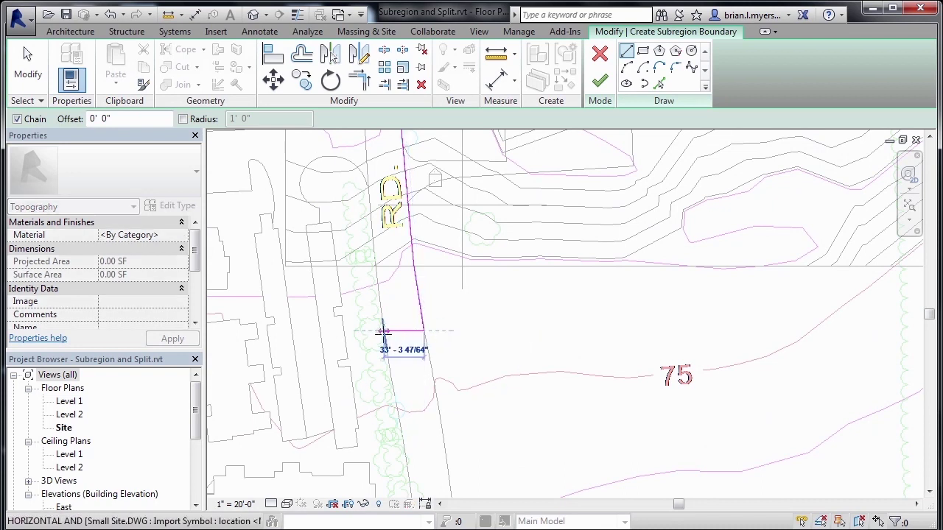
pyautogui.click(383, 331)
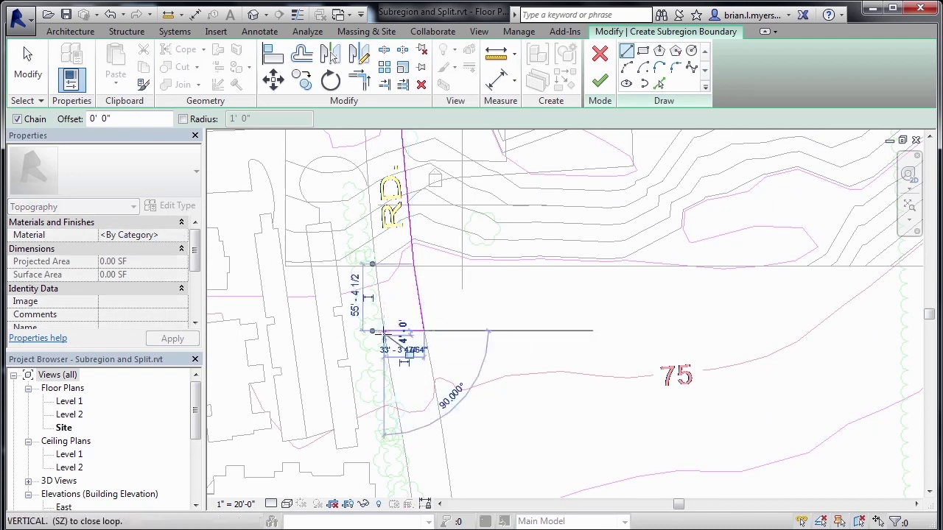
pyautogui.click(384, 210)
pyautogui.scroll(-3, 491, 484)
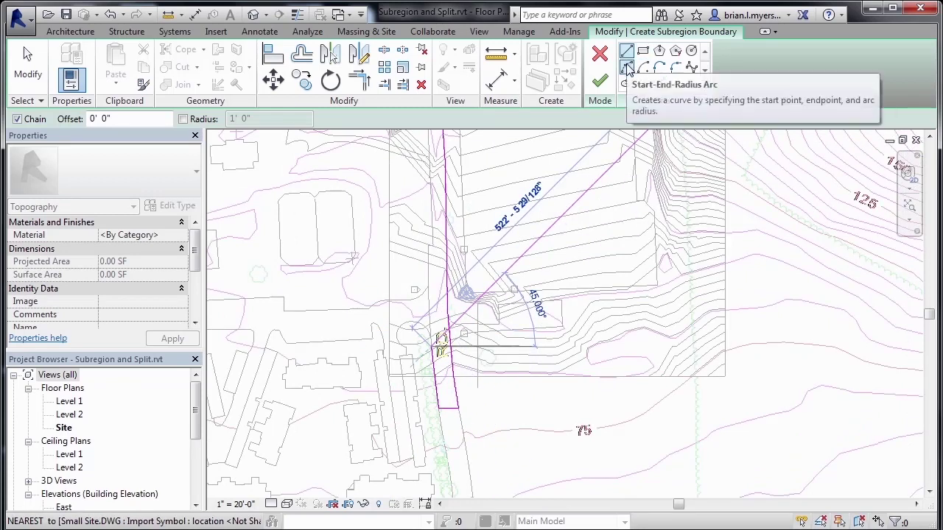
# Add a start-end-radius arc segment to the rectangle corner plus another road boundary segment.
pyautogui.click(627, 69)
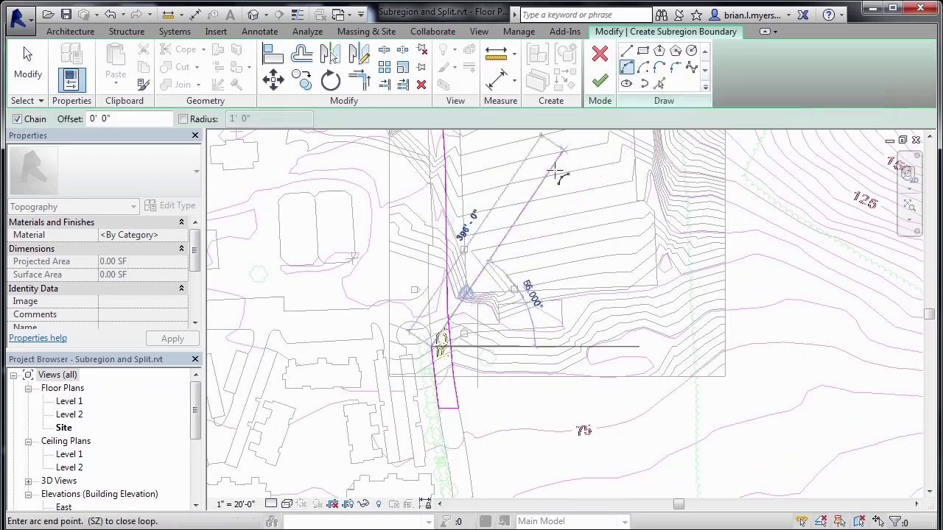
pyautogui.scroll(4, 430, 267)
pyautogui.click(436, 267)
pyautogui.scroll(3, 438, 358)
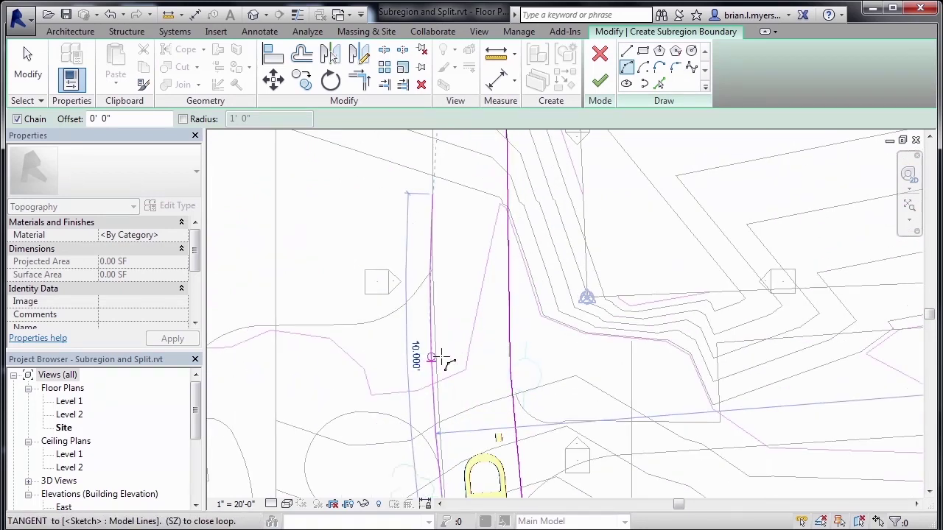
pyautogui.scroll(-6, 436, 357)
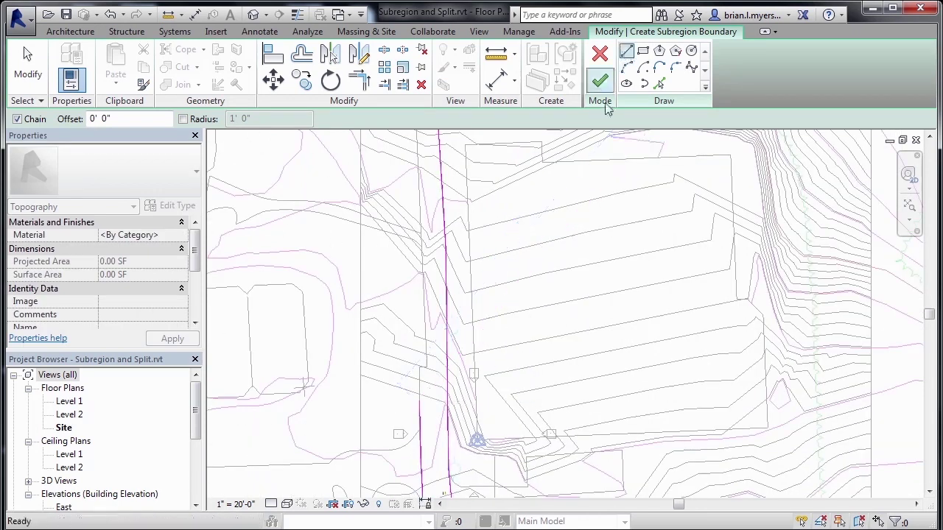
pyautogui.scroll(4, 425, 346)
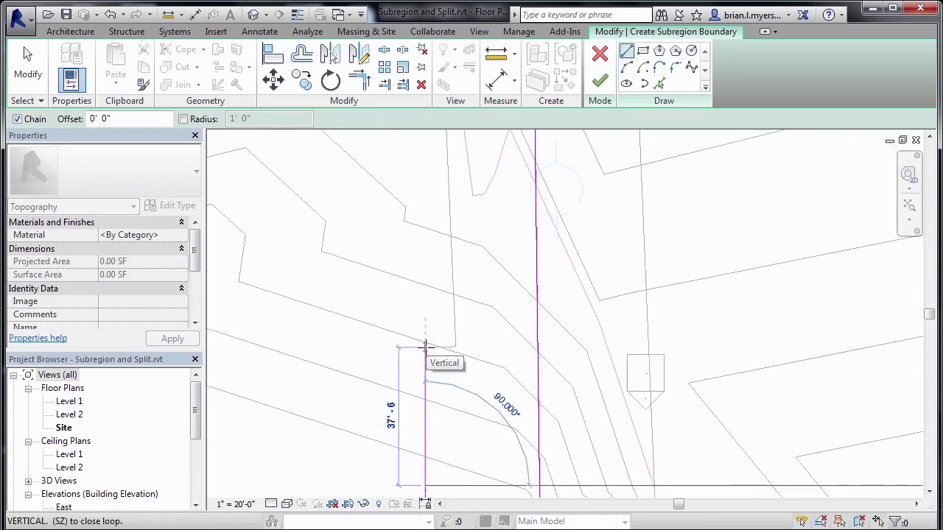
pyautogui.scroll(-5, 463, 398)
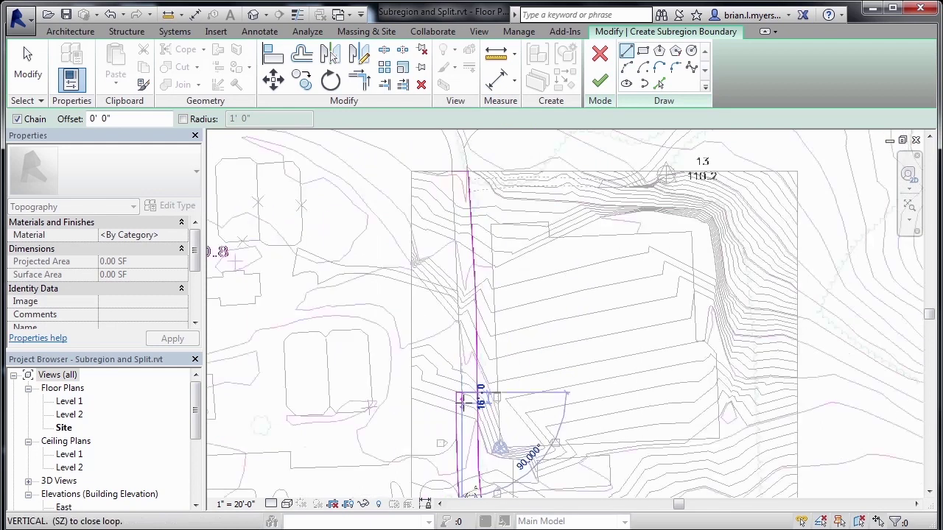
pyautogui.scroll(5, 457, 249)
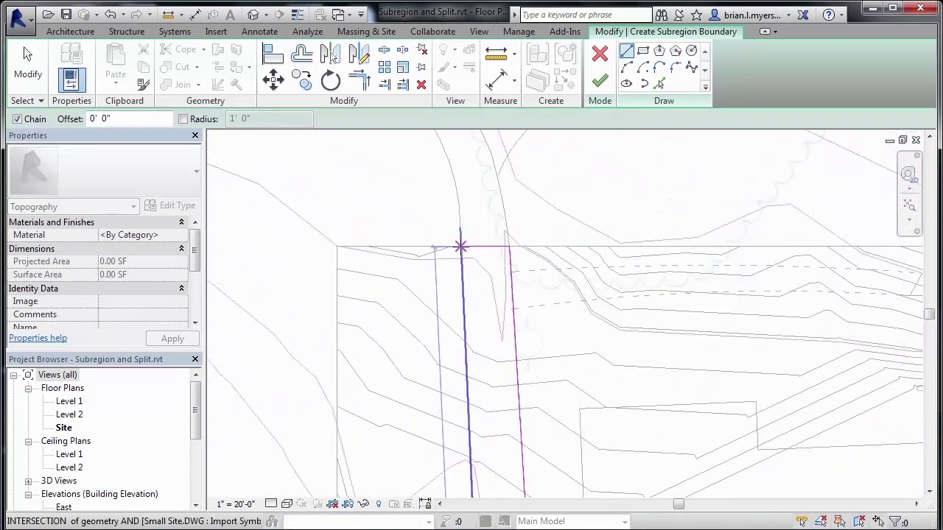
pyautogui.click(460, 247)
pyautogui.scroll(-2, 411, 225)
pyautogui.scroll(-5, 410, 225)
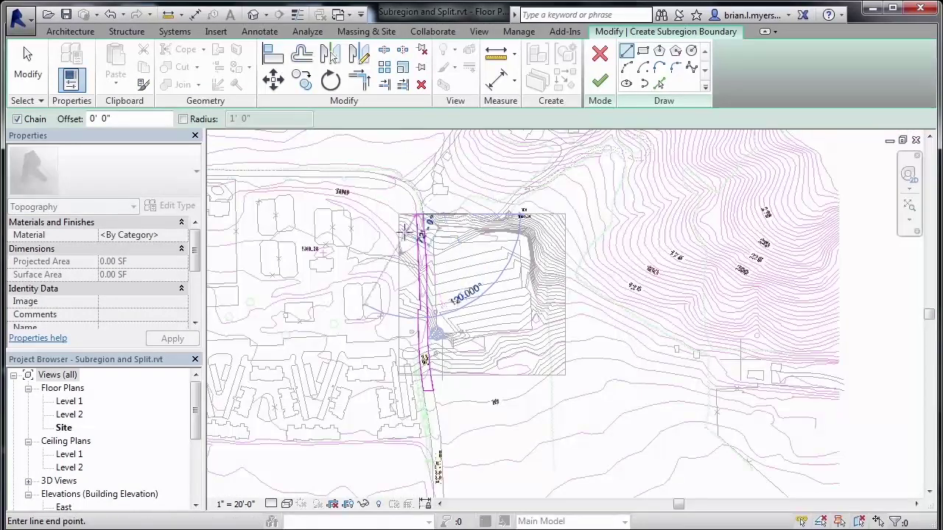
pyautogui.click(426, 395)
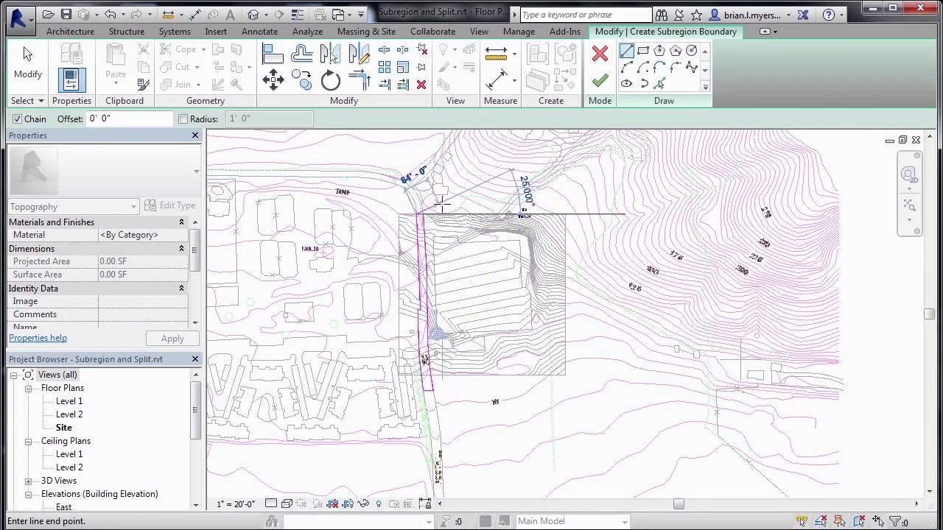
# Finish the road subregion sketch and set its Material to Asphalt in Properties.
pyautogui.press('Escape')
pyautogui.press('Escape')
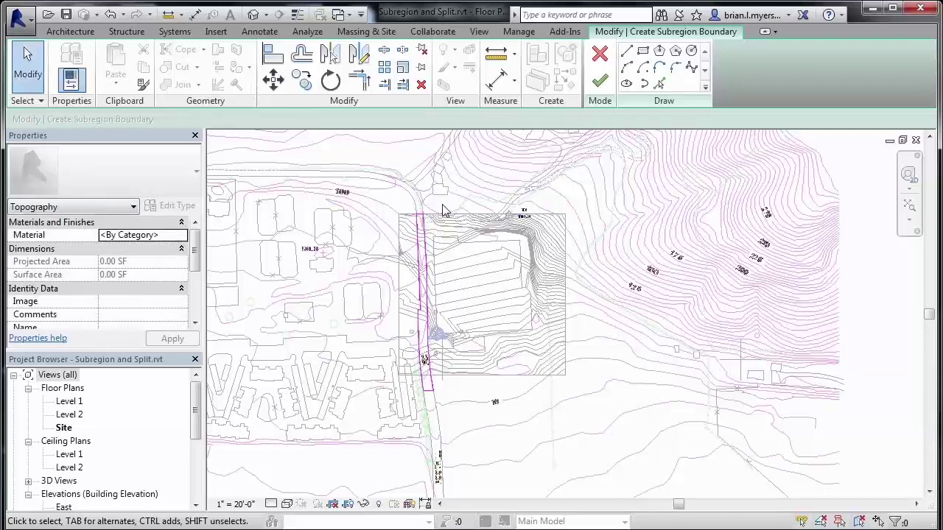
pyautogui.click(600, 80)
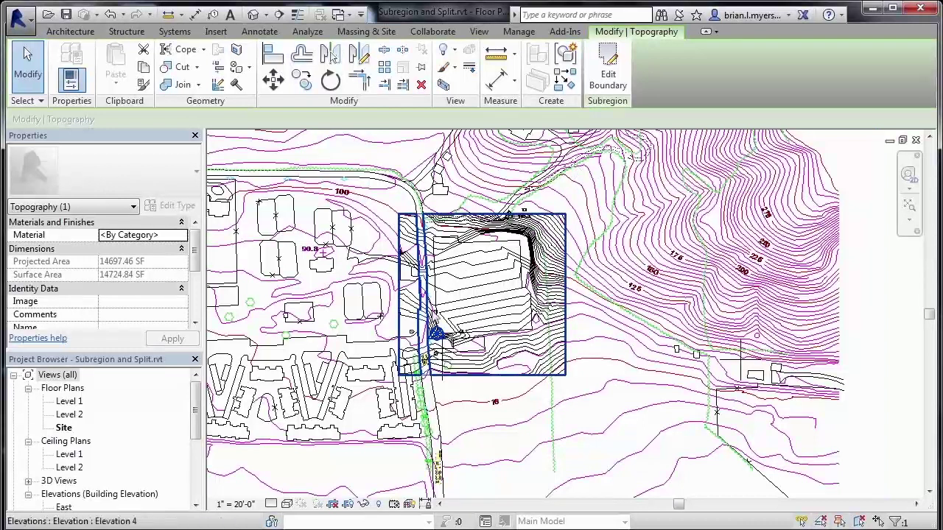
pyautogui.scroll(3, 430, 311)
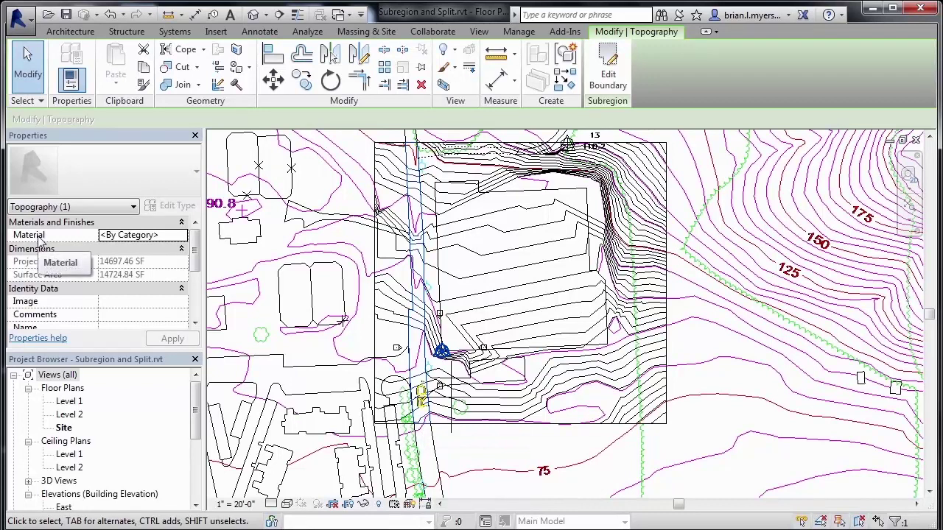
pyautogui.click(163, 235)
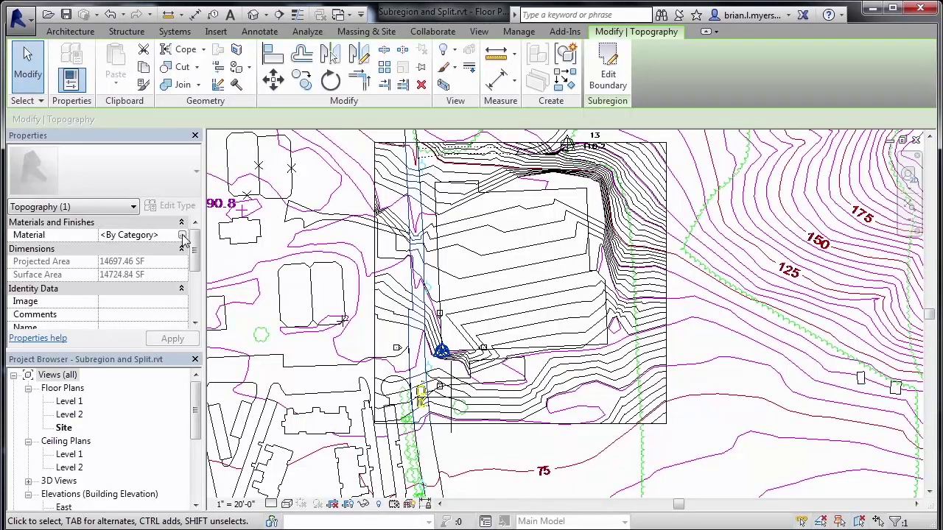
pyautogui.click(181, 235)
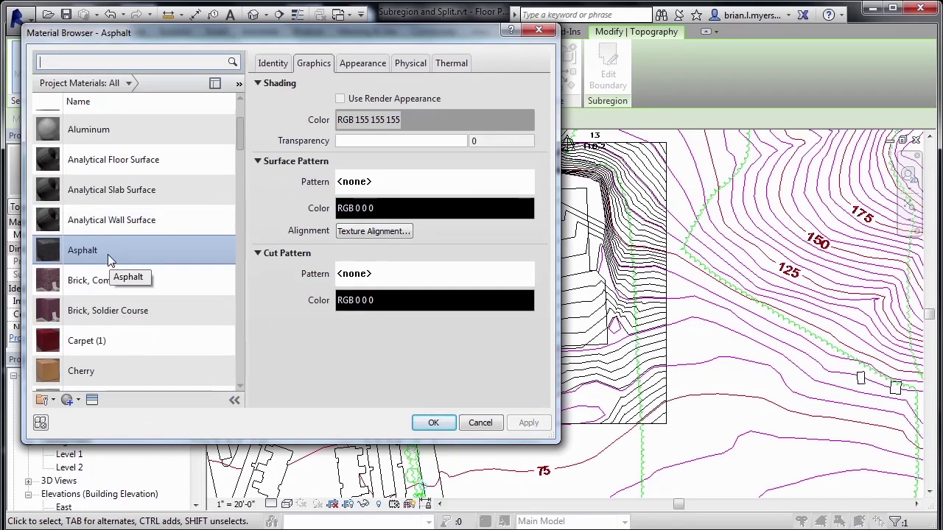
pyautogui.click(433, 423)
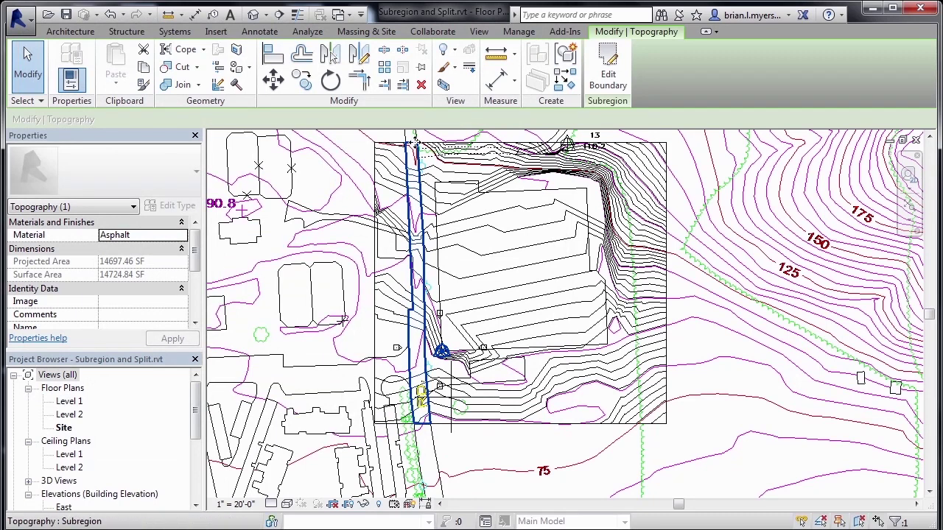
pyautogui.click(470, 447)
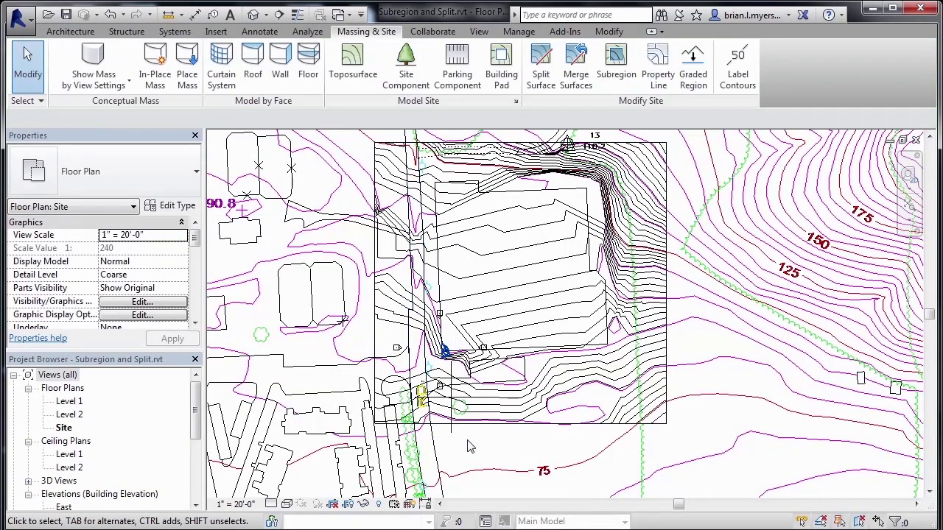
# Switch the Site plan to Shaded and zoom in on the grey road strip.
pyautogui.click(286, 504)
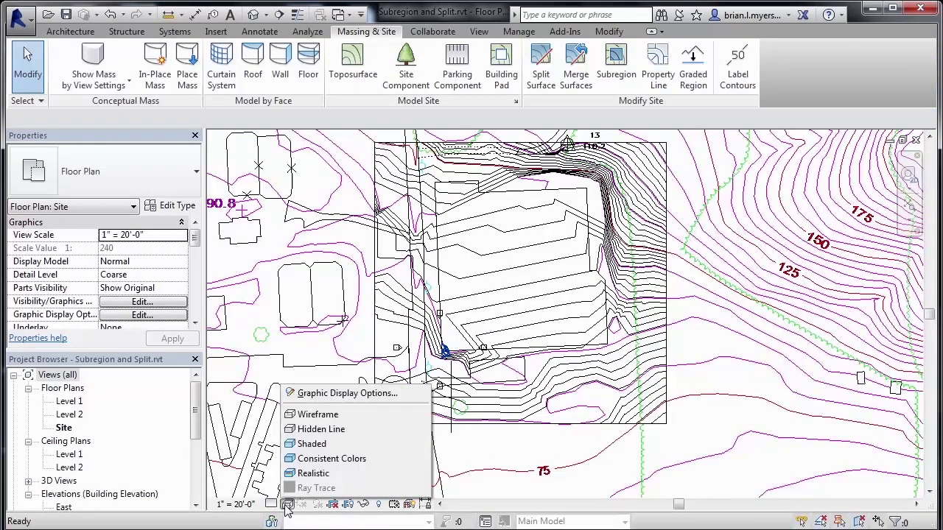
pyautogui.click(318, 444)
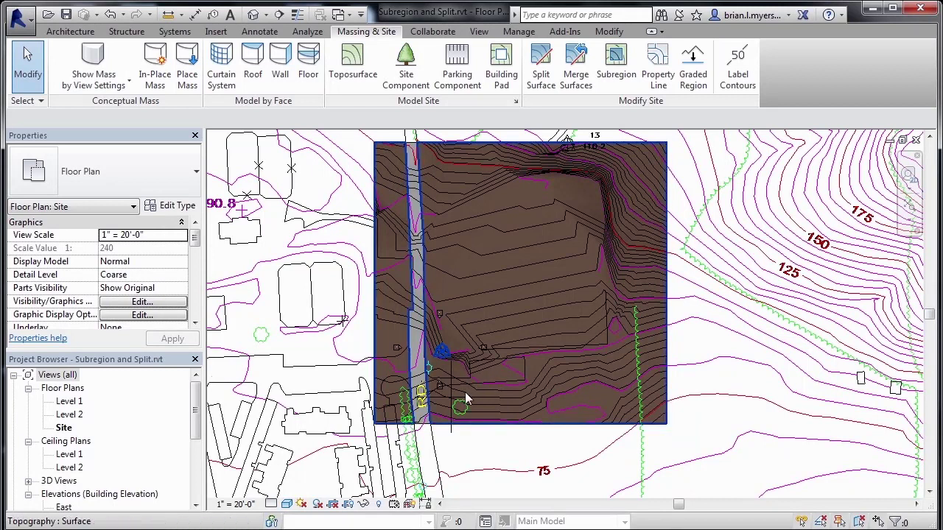
pyautogui.scroll(1, 465, 398)
pyautogui.scroll(2, 465, 392)
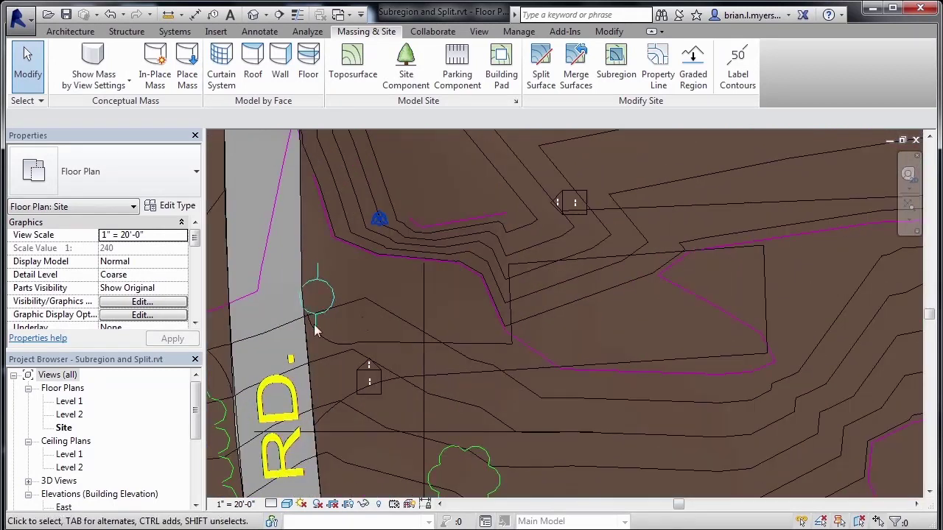
pyautogui.scroll(1, 309, 324)
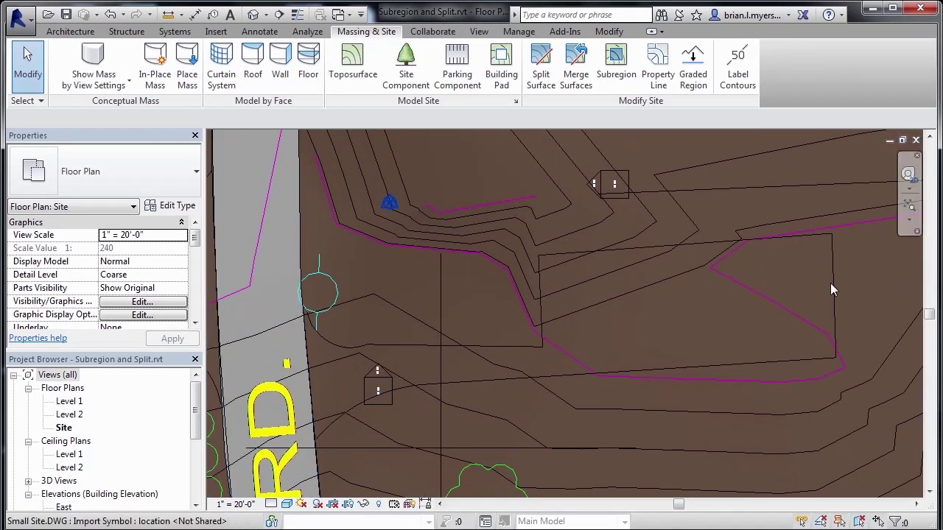
# Sketch and finish a 6148.17 SF driveway-and-pad subregion branching east off the road.
pyautogui.click(621, 84)
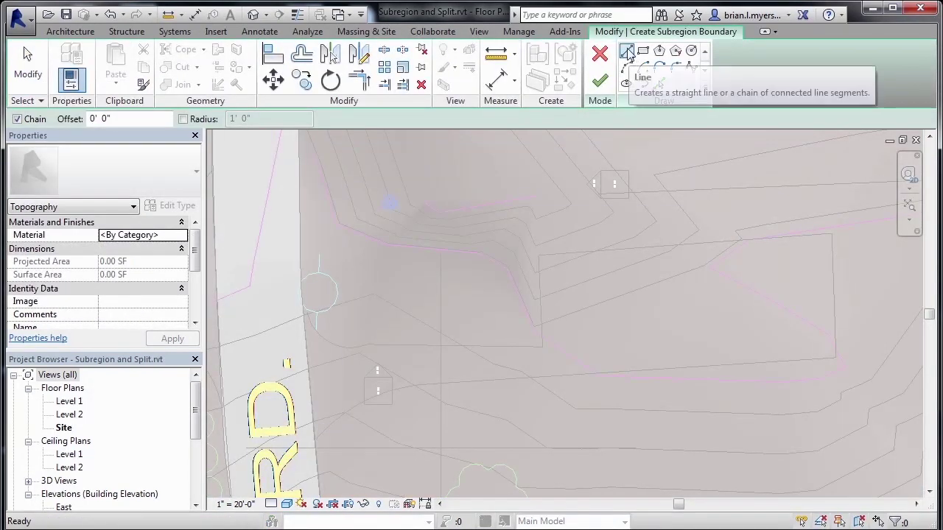
pyautogui.click(543, 345)
pyautogui.click(542, 256)
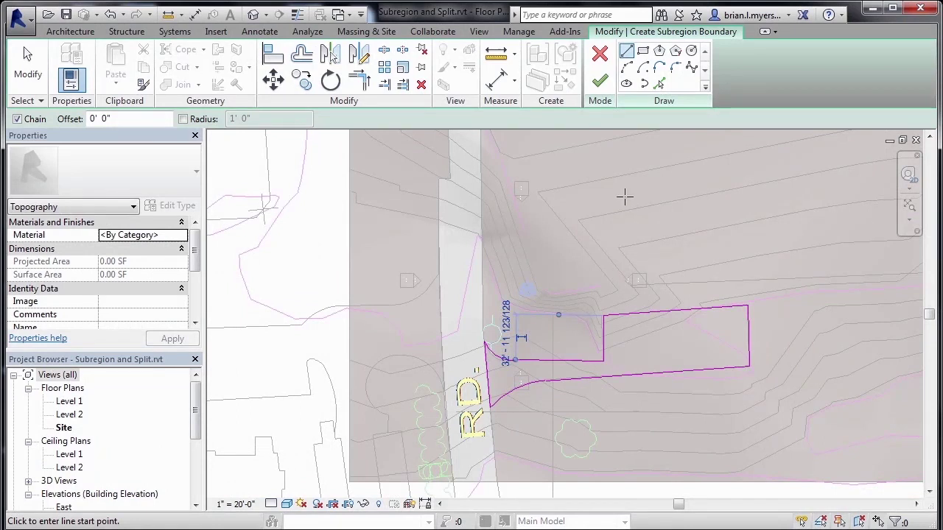
pyautogui.click(600, 81)
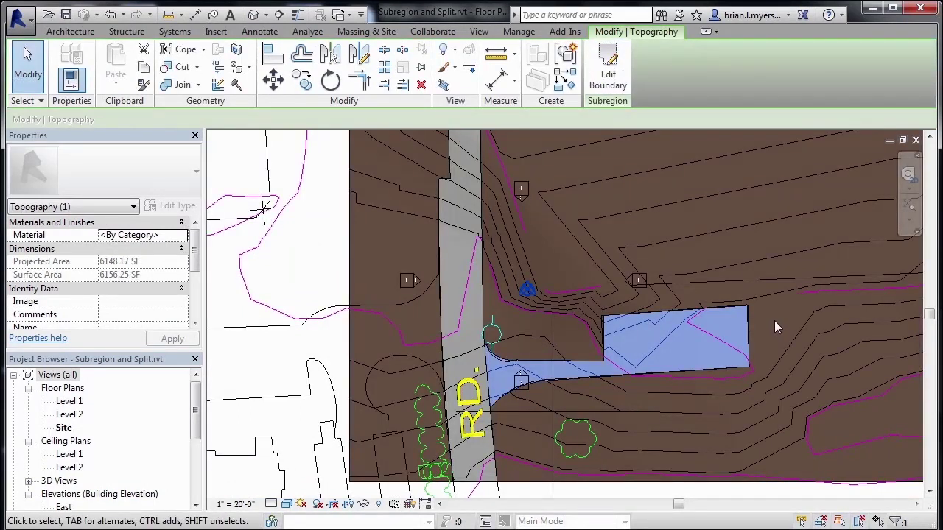
# Select the parking subregion and set its Material to Asphalt.
pyautogui.press('Escape')
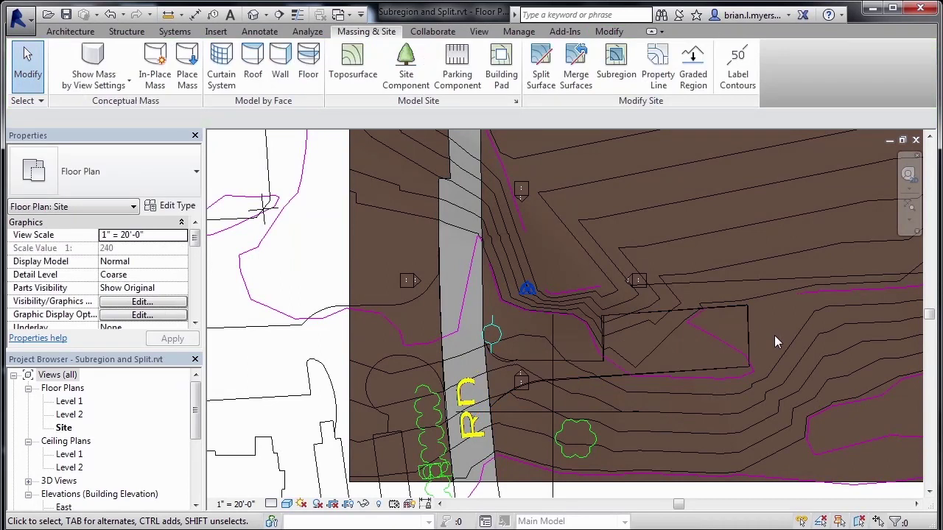
pyautogui.click(669, 340)
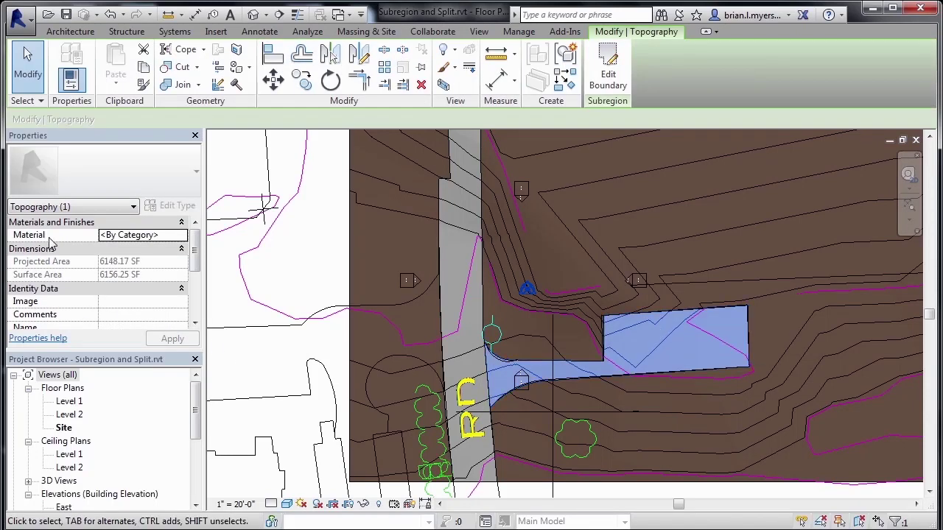
pyautogui.click(151, 234)
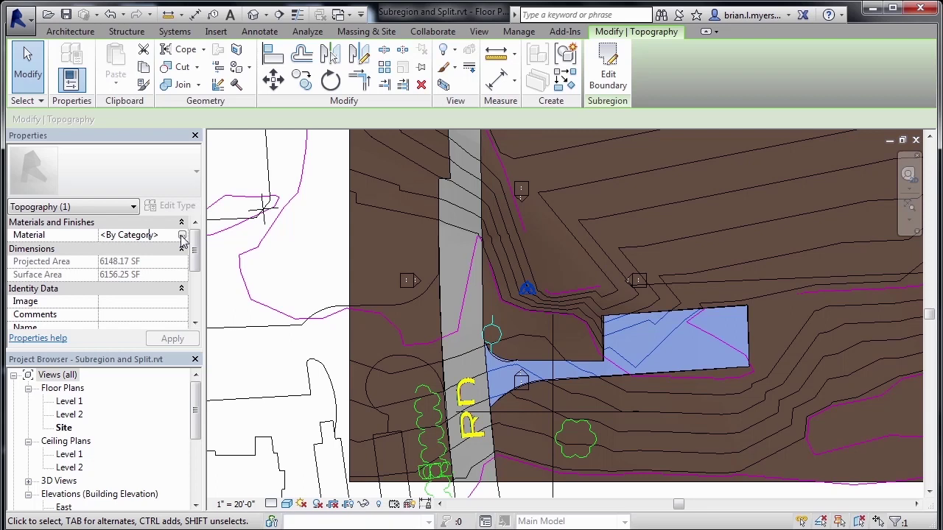
pyautogui.click(181, 235)
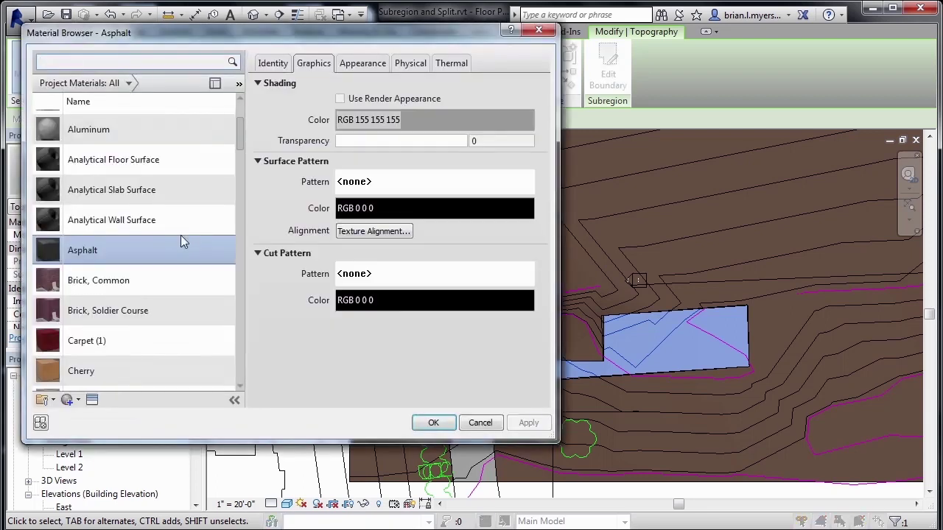
pyautogui.click(106, 251)
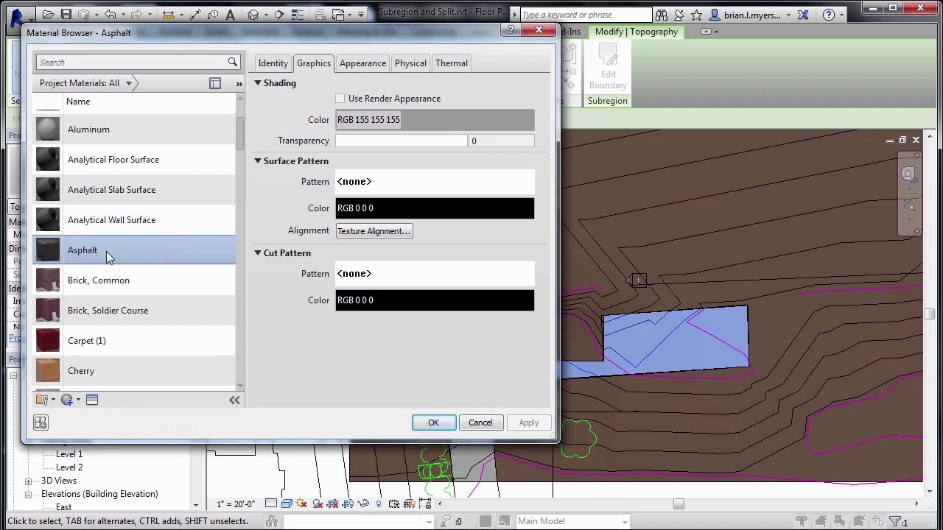
pyautogui.click(434, 423)
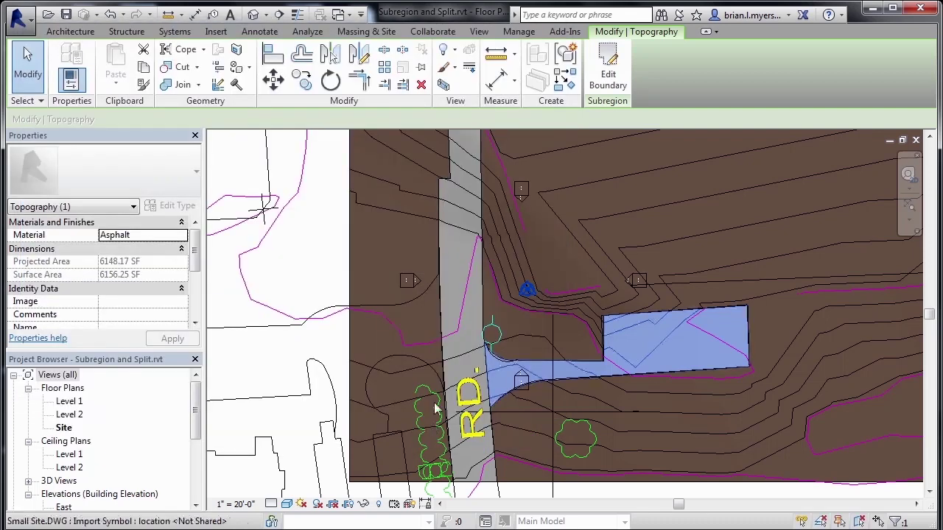
pyautogui.click(466, 368)
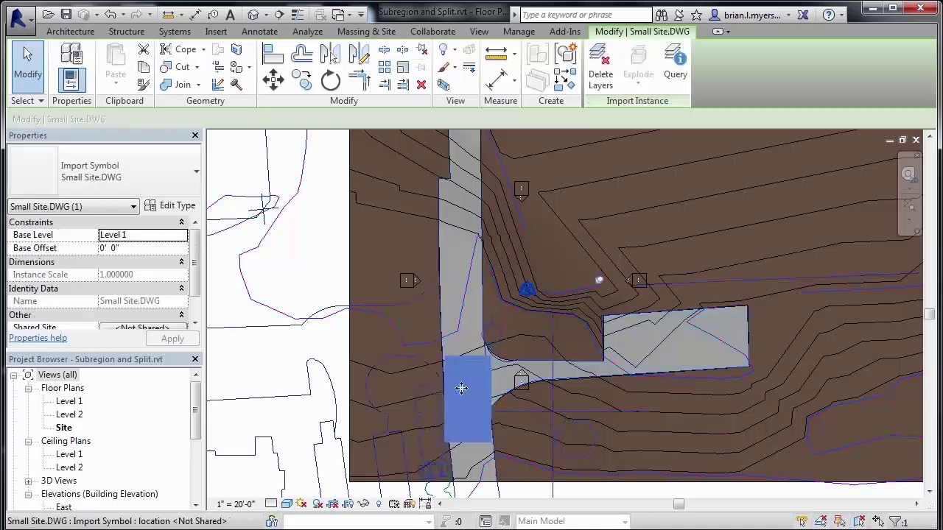
pyautogui.scroll(-5, 461, 388)
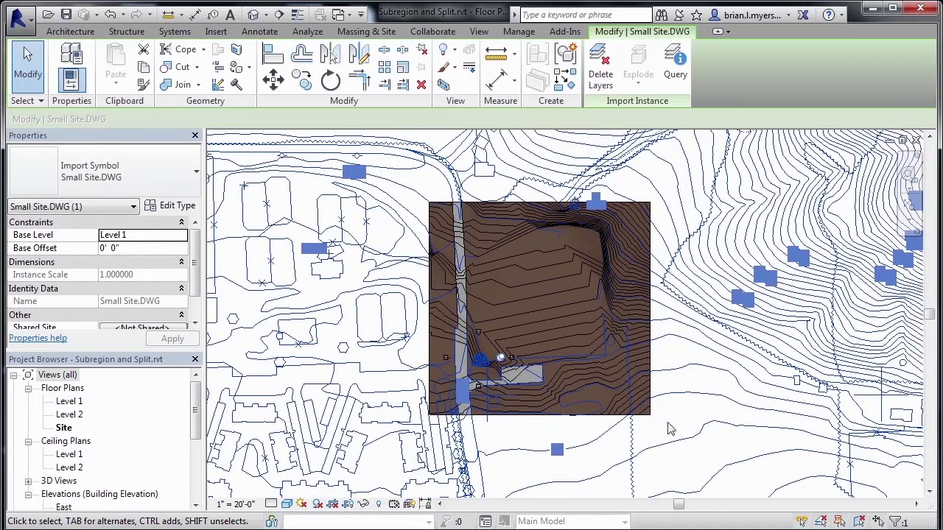